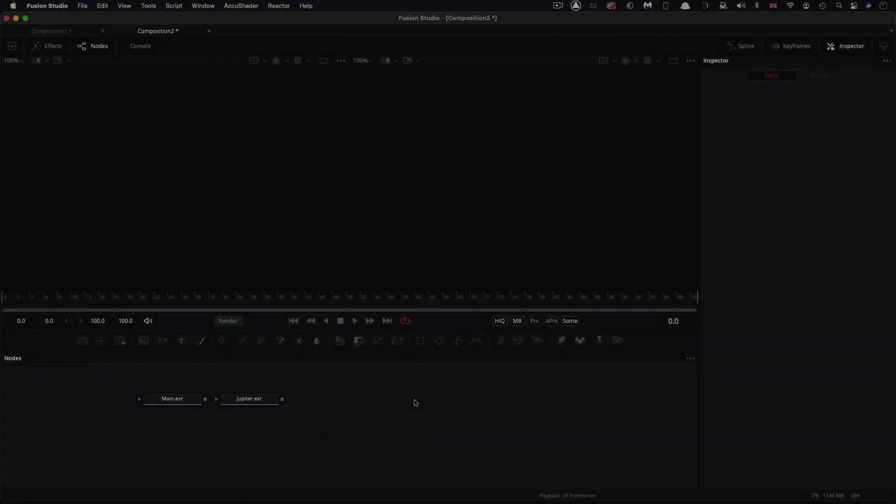
Step: Add a Background node with the 'bg' search and set its width to 1080 for a square frame
{"action": "key", "text": "shift+space"}
{"action": "type", "text": "bg"}
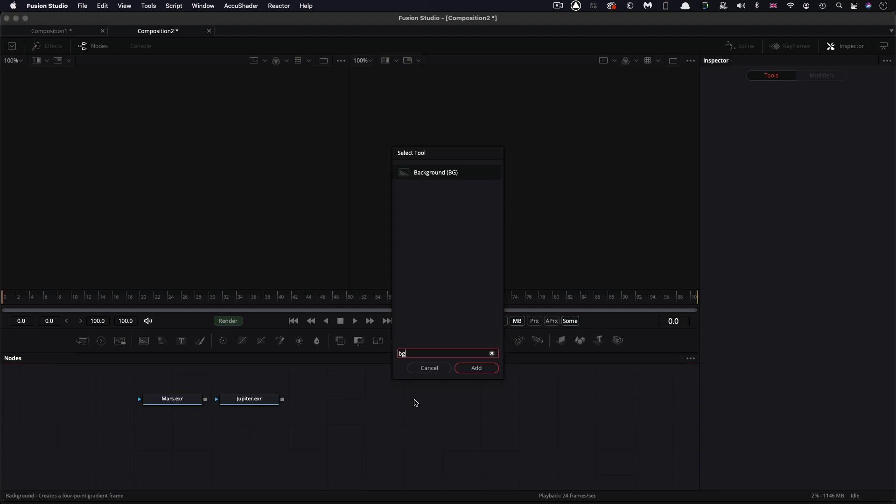
{"action": "key", "text": "Return"}
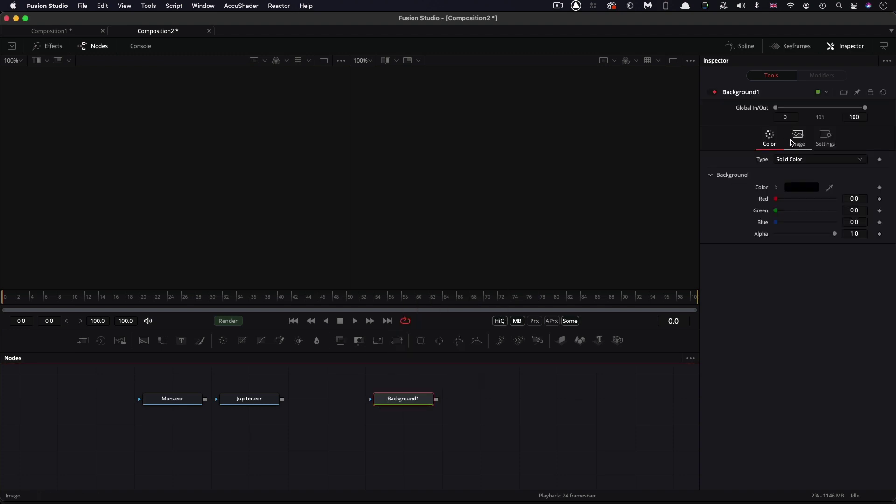
{"action": "left_click", "coordinate": [797, 137]}
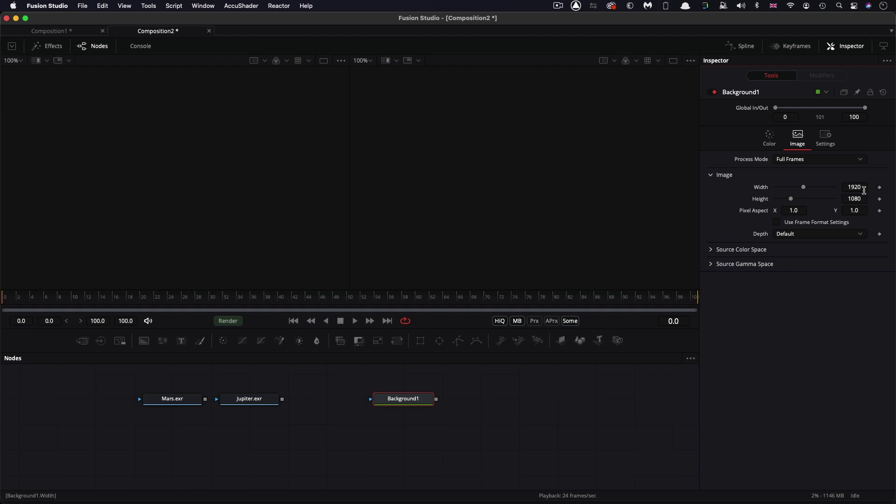
{"action": "left_click", "coordinate": [865, 187]}
{"action": "type", "text": "1"}
{"action": "key", "text": "Tab"}
{"action": "left_click", "coordinate": [769, 136]}
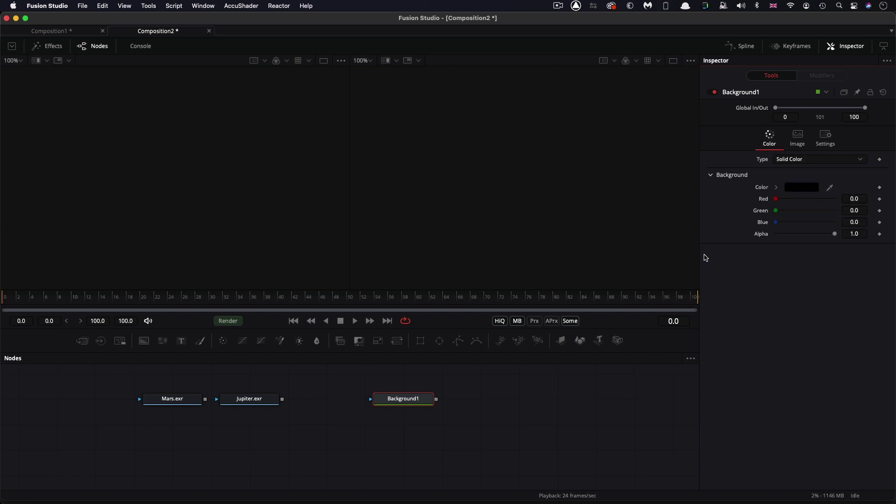
Step: Rearrange the nodes and merge Mars.exr over Background1, creating Merge1
{"action": "left_click_drag", "start_coordinate": [403, 407], "coordinate": [322, 453]}
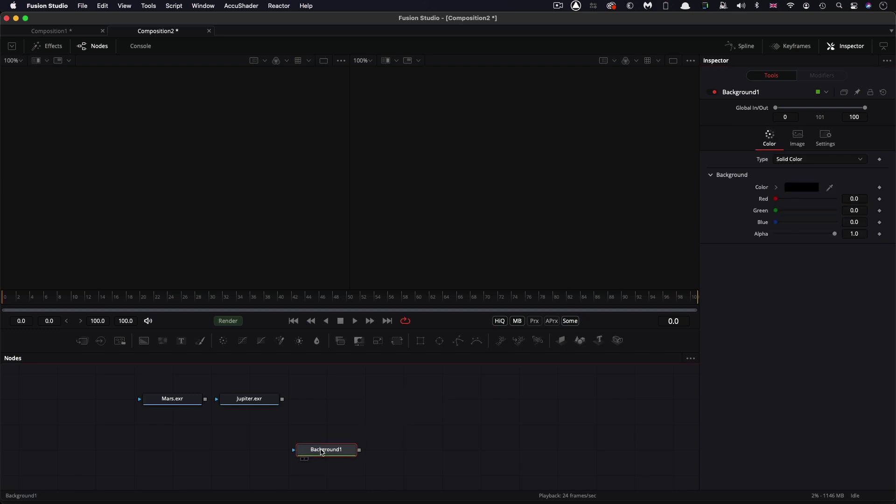
{"action": "left_click_drag", "start_coordinate": [254, 401], "coordinate": [446, 400]}
{"action": "left_click_drag", "start_coordinate": [168, 400], "coordinate": [202, 232]}
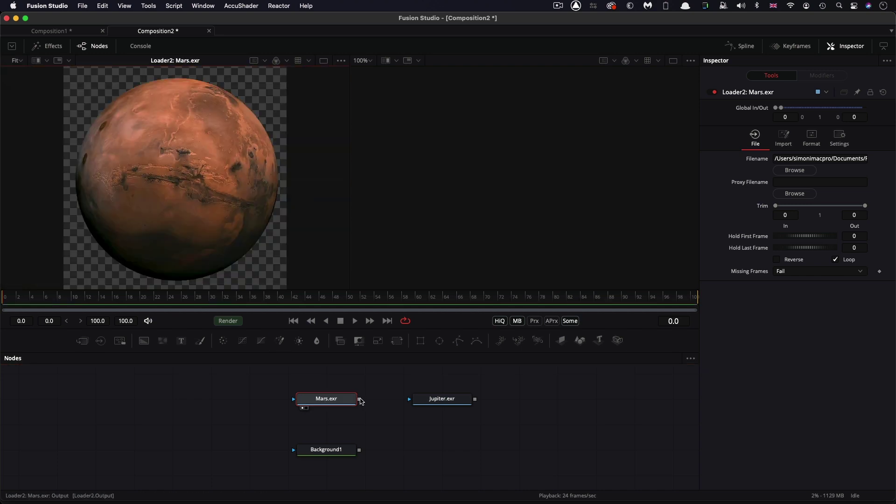
{"action": "left_click_drag", "start_coordinate": [359, 400], "coordinate": [499, 130]}
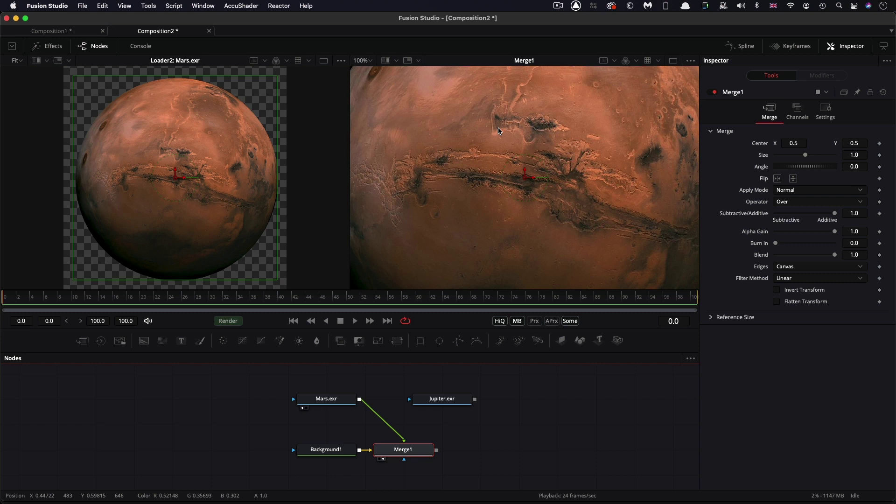
Step: Set Merge1's size to 0.05, then move Jupiter.exr right and Merge1 beside Mars.exr
{"action": "double_click", "coordinate": [862, 155]}
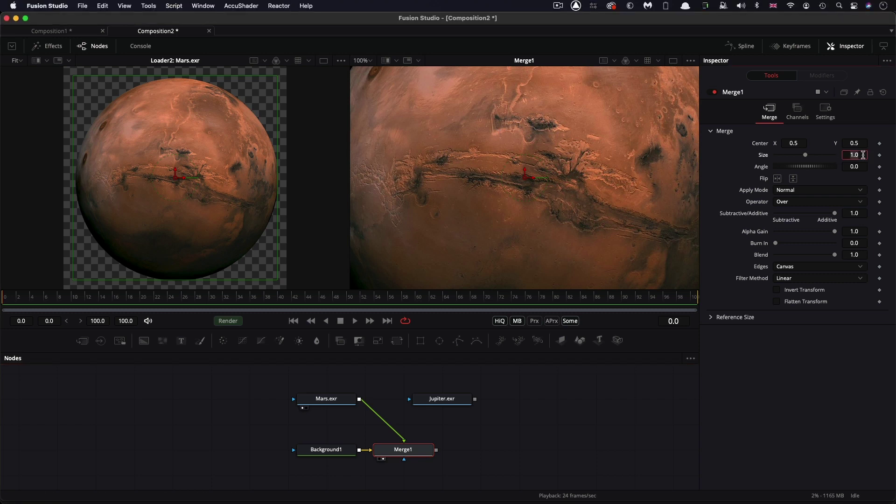
{"action": "type", "text": ".05"}
{"action": "key", "text": "Tab"}
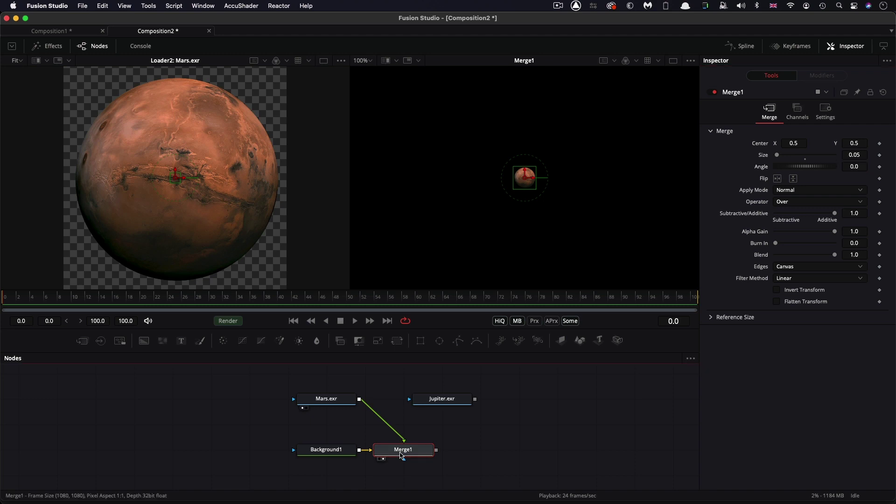
{"action": "left_click_drag", "start_coordinate": [441, 399], "coordinate": [519, 399]}
{"action": "left_click_drag", "start_coordinate": [405, 448], "coordinate": [405, 398]}
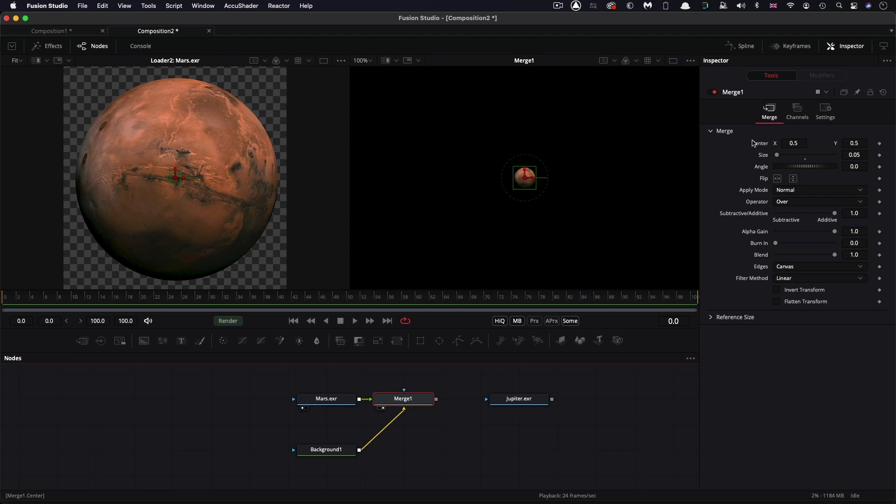
Step: Attach an Expression modifier to Merge1's Center and set its X to .5+sin(time/n2)*n1
{"action": "right_click", "coordinate": [753, 143]}
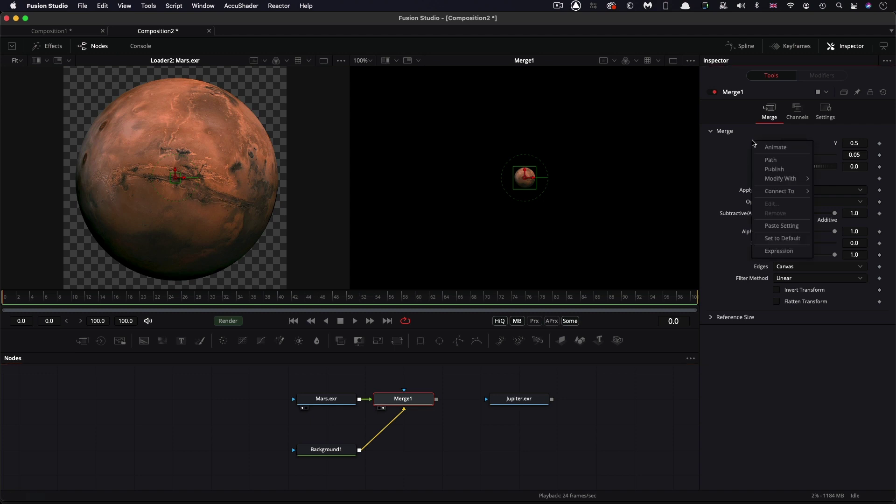
{"action": "mouse_move", "coordinate": [779, 183]}
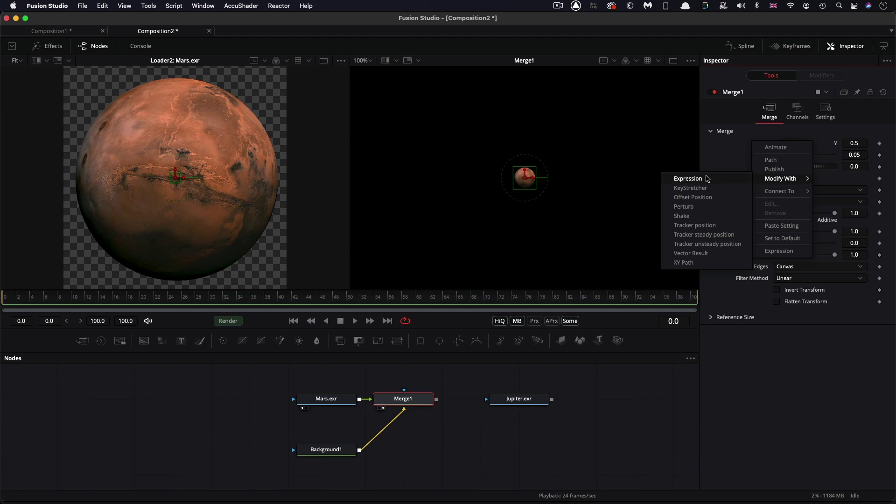
{"action": "left_click", "coordinate": [706, 179]}
{"action": "left_click", "coordinate": [827, 77]}
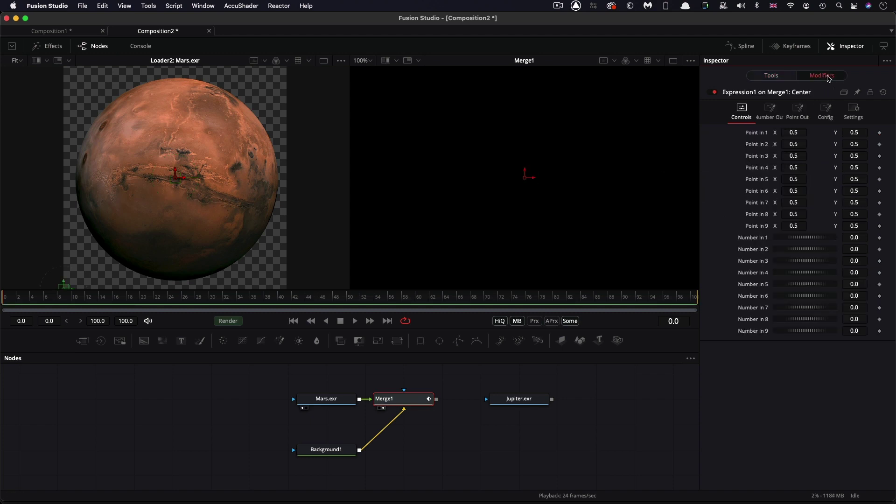
{"action": "left_click", "coordinate": [801, 108]}
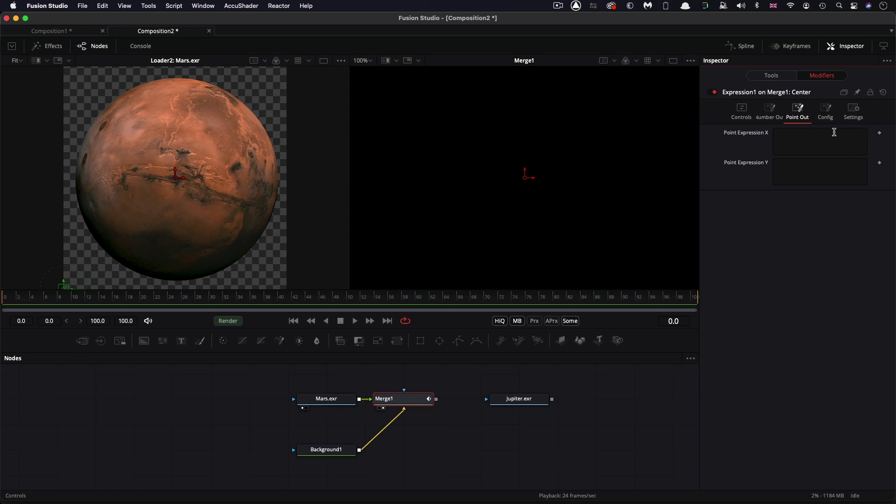
{"action": "left_click", "coordinate": [834, 133]}
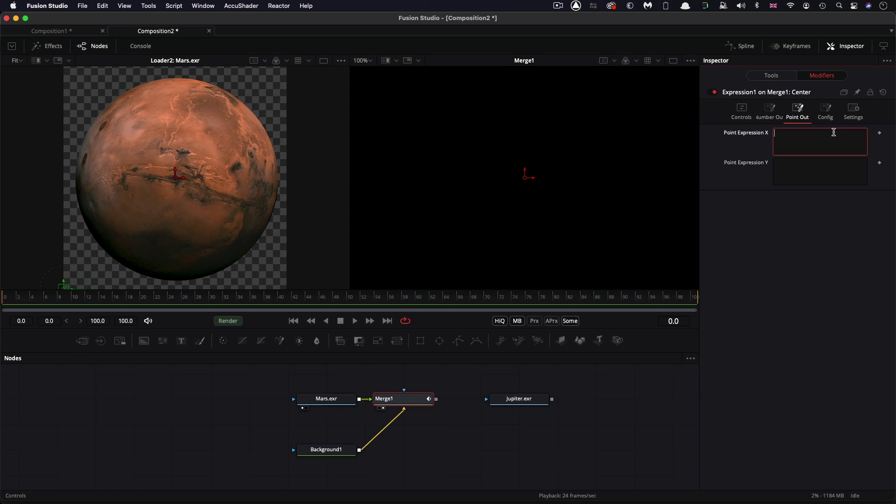
{"action": "type", "text": ".5"}
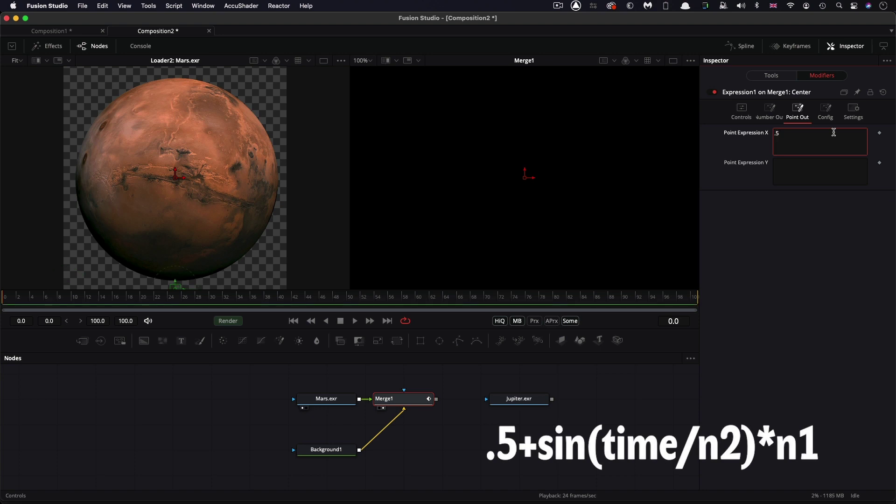
{"action": "type", "text": "+sin"}
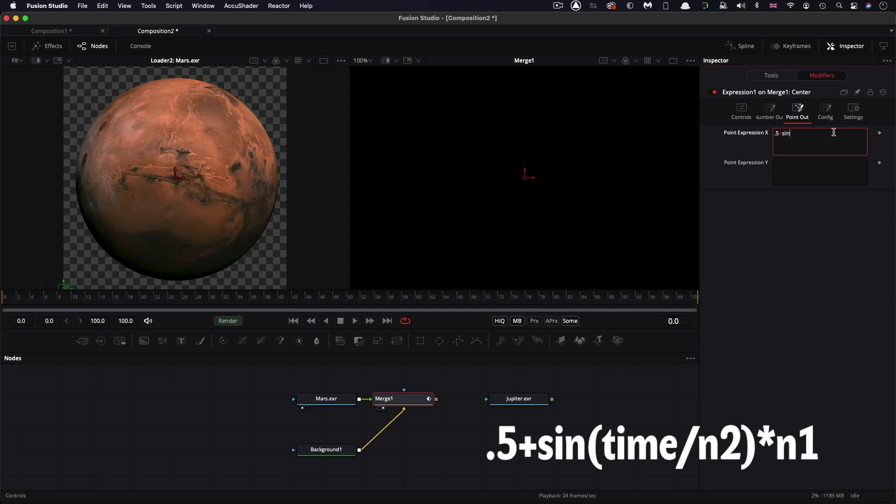
{"action": "type", "text": "(time/n2)*n1"}
Step: Copy the X expression into Y and change sin to cos: .5+cos(time/n2)*n1
{"action": "left_click_drag", "start_coordinate": [839, 133], "coordinate": [748, 126]}
{"action": "key", "text": "super+c"}
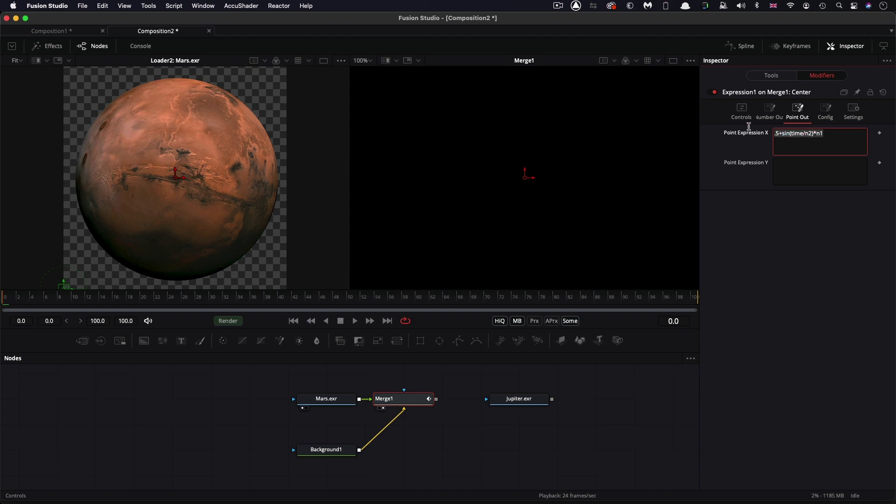
{"action": "left_click", "coordinate": [822, 172]}
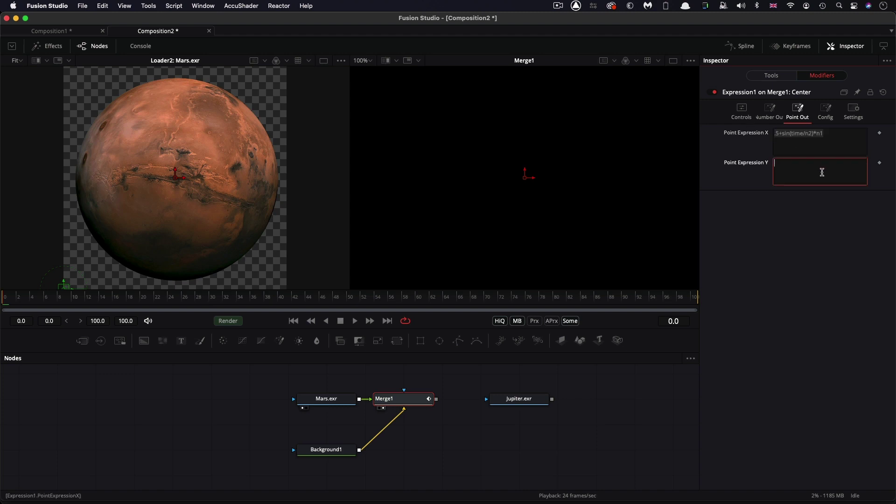
{"action": "key", "text": "super+v"}
{"action": "double_click", "coordinate": [786, 163]}
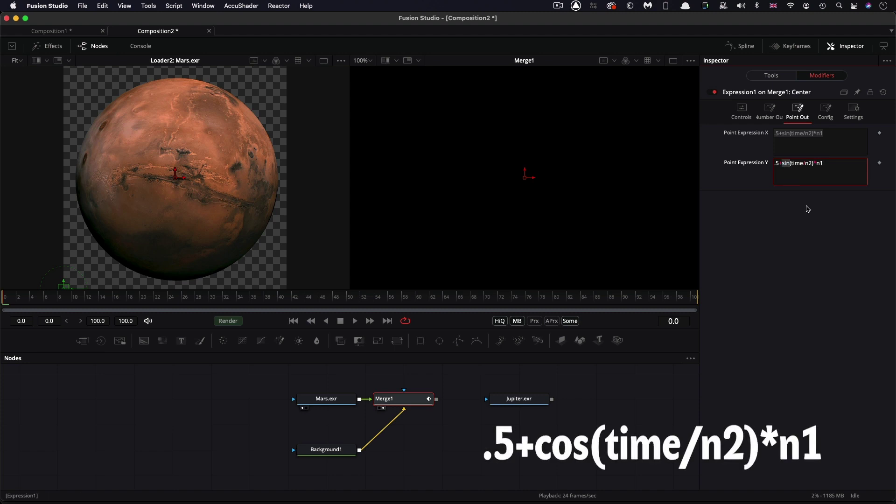
{"action": "type", "text": "cos"}
{"action": "left_click", "coordinate": [809, 209]}
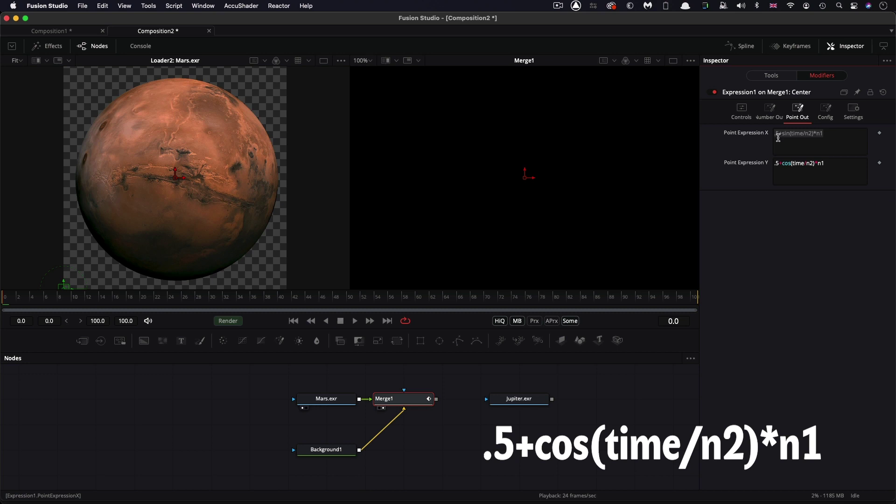
{"action": "left_click_drag", "start_coordinate": [698, 139], "coordinate": [675, 138]}
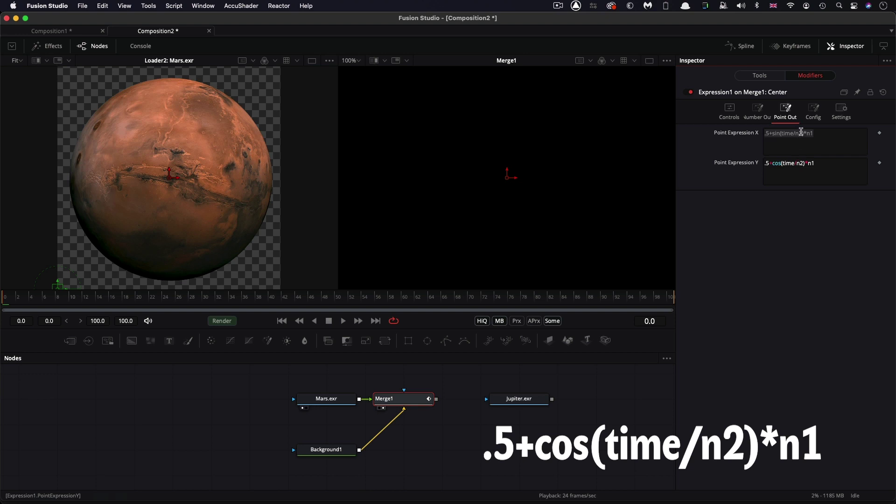
{"action": "left_click_drag", "start_coordinate": [800, 132], "coordinate": [806, 131]}
Step: Set Number In 1 and Number In 2 to 0.1, then preview Mars orbiting the centre
{"action": "left_click", "coordinate": [731, 110]}
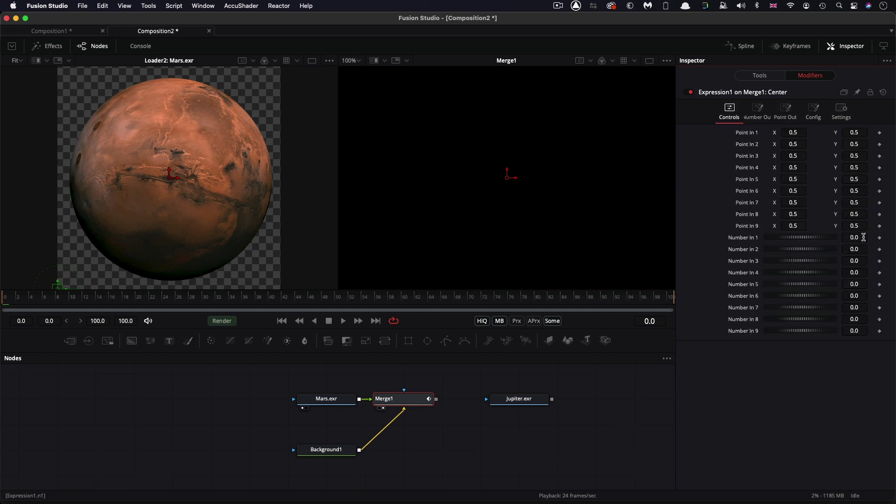
{"action": "left_click", "coordinate": [863, 237]}
{"action": "key", "text": "Tab"}
{"action": "type", "text": ".1"}
{"action": "key", "text": "Tab"}
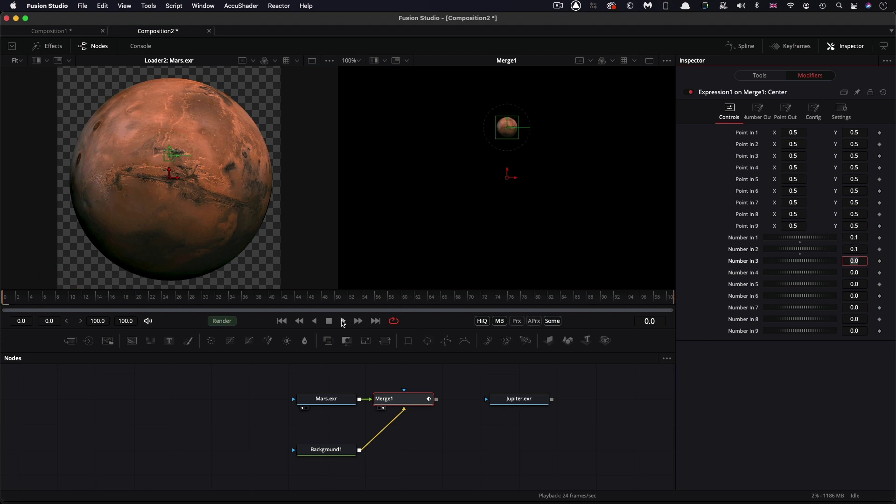
{"action": "left_click", "coordinate": [344, 321]}
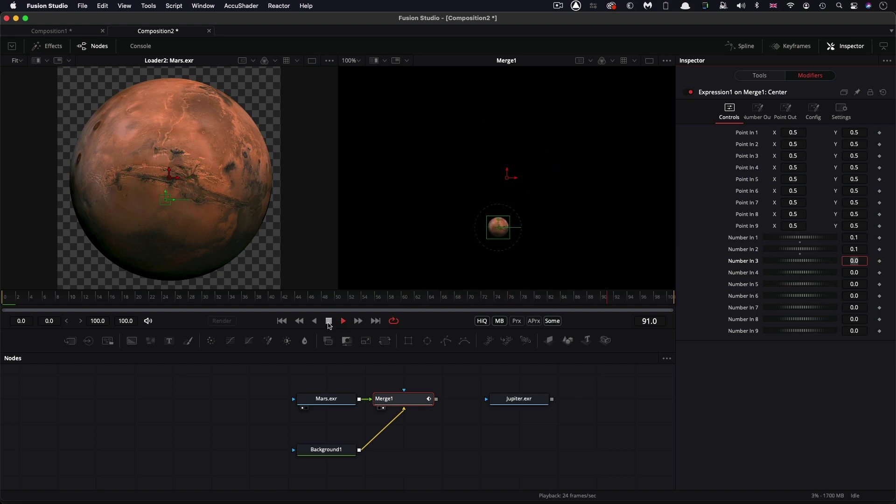
{"action": "left_click", "coordinate": [329, 322]}
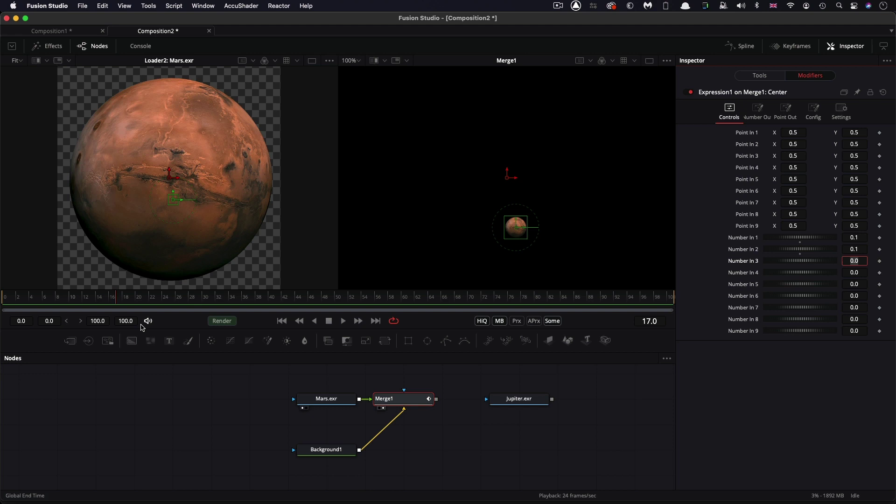
Step: Set the comp's global end time to 750
{"action": "left_click", "coordinate": [133, 321]}
{"action": "type", "text": "750"}
{"action": "key", "text": "Return"}
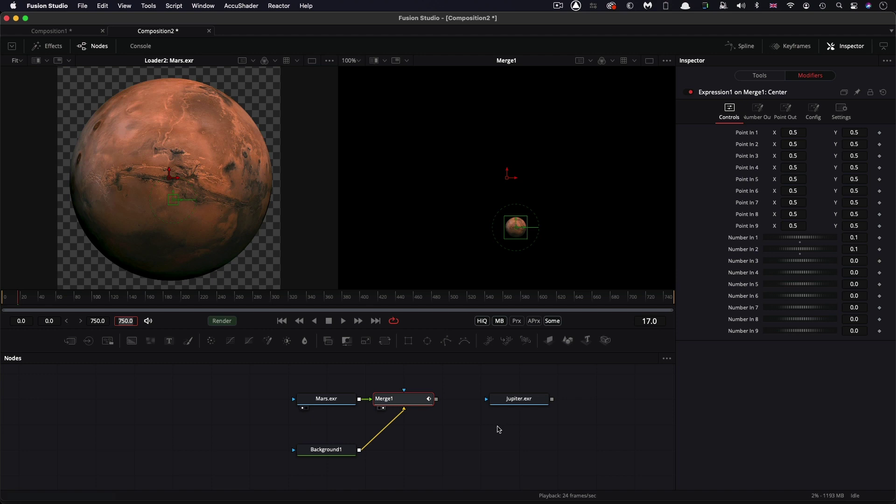
Step: Copy Merge1 and paste it as Merge1_1 with Jupiter.exr as its foreground
{"action": "left_click", "coordinate": [516, 400]}
{"action": "left_click", "coordinate": [400, 404]}
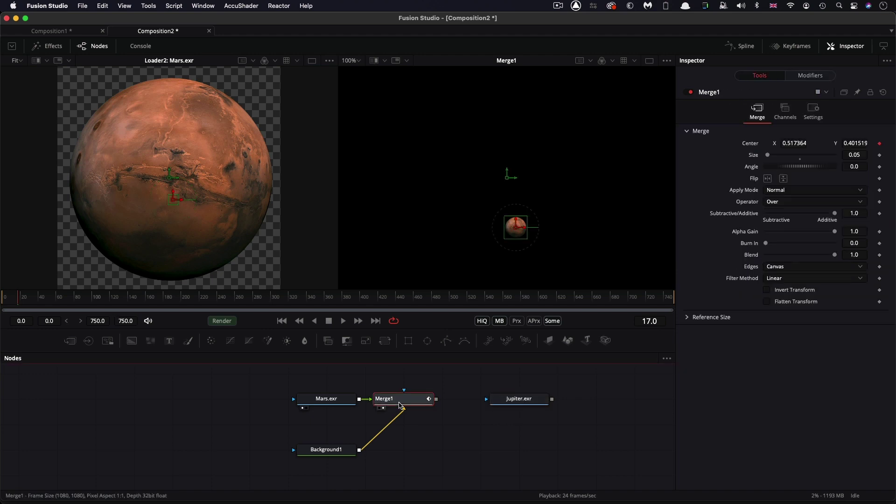
{"action": "key", "text": "super+c"}
{"action": "key", "text": "super+v"}
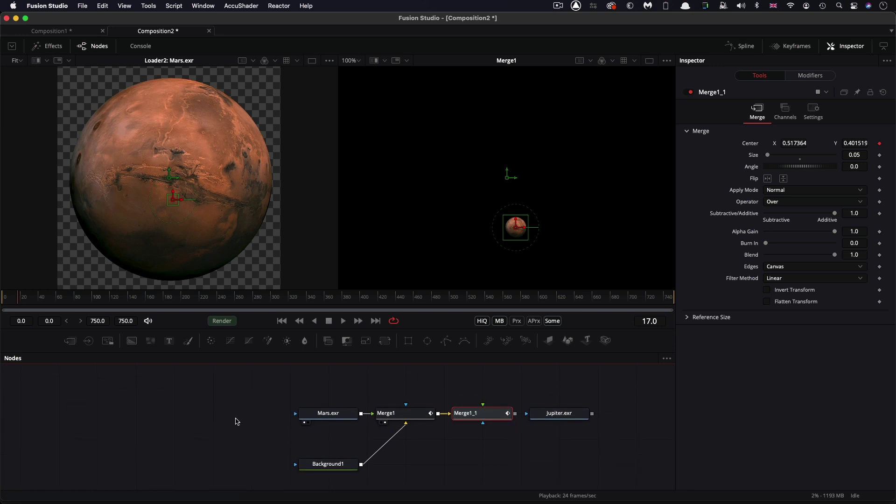
Step: Place Mars.exr above Merge1 and Jupiter.exr above Merge1_1, and show Merge1_1 in the right viewer
{"action": "left_click_drag", "start_coordinate": [332, 401], "coordinate": [413, 387]}
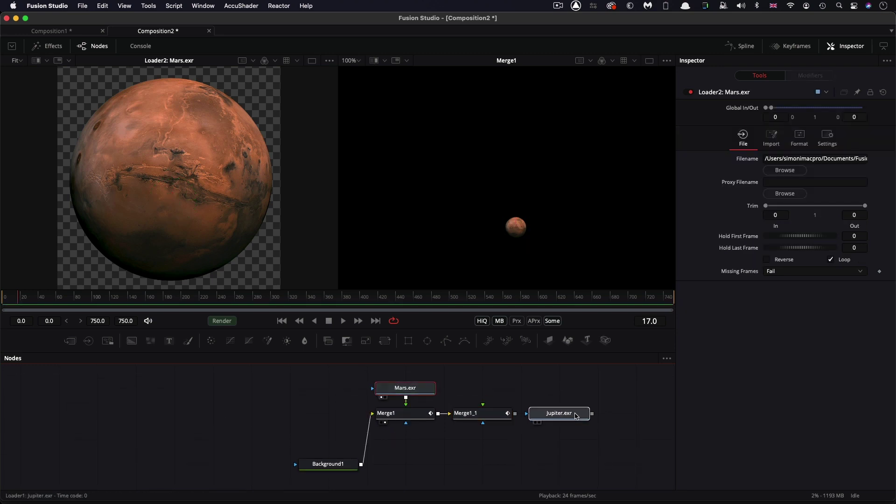
{"action": "left_click_drag", "start_coordinate": [559, 412], "coordinate": [482, 414]}
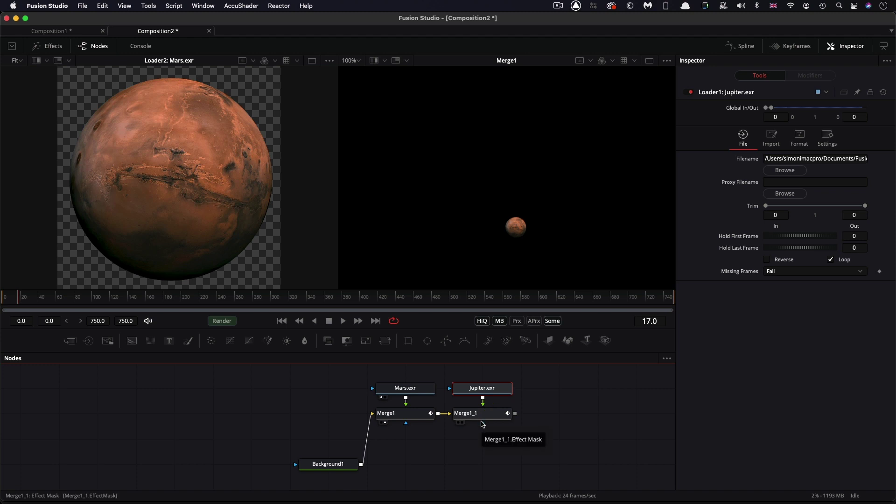
{"action": "left_click", "coordinate": [401, 413]}
{"action": "key", "text": "2"}
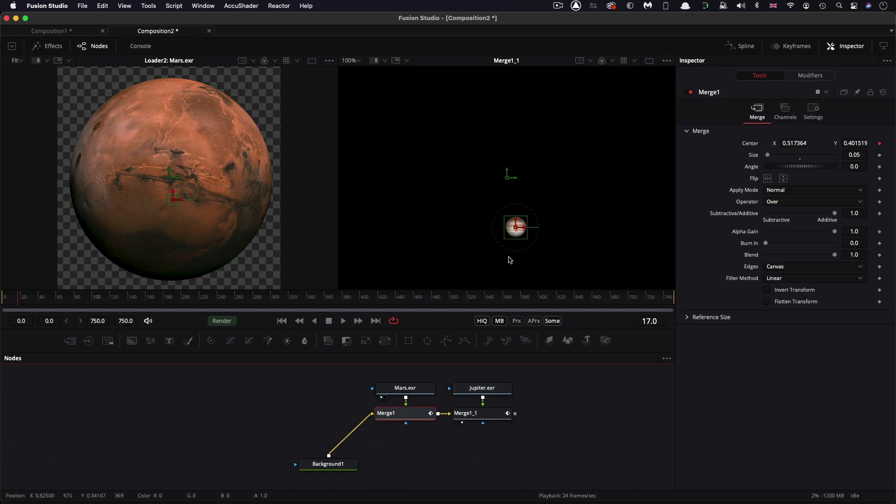
Step: Set Merge1_1's size to 0.12 to enlarge Jupiter
{"action": "left_click", "coordinate": [483, 416]}
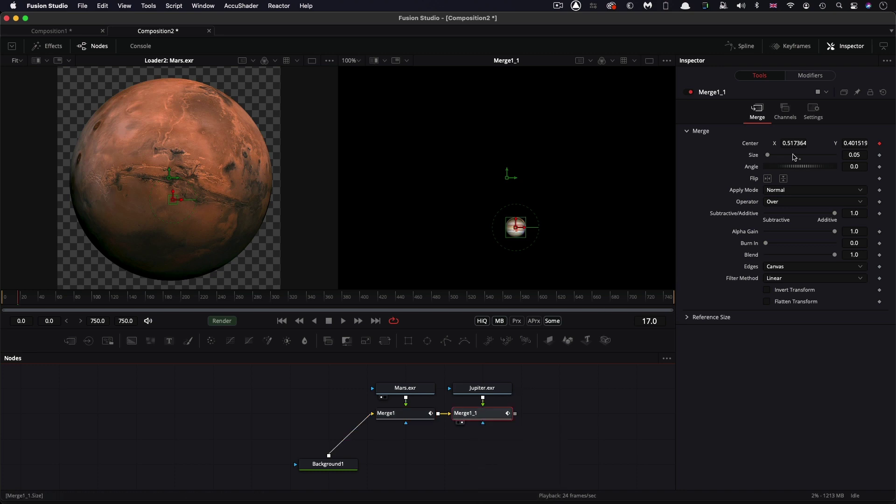
{"action": "left_click", "coordinate": [866, 153]}
{"action": "key", "text": "BackSpace"}
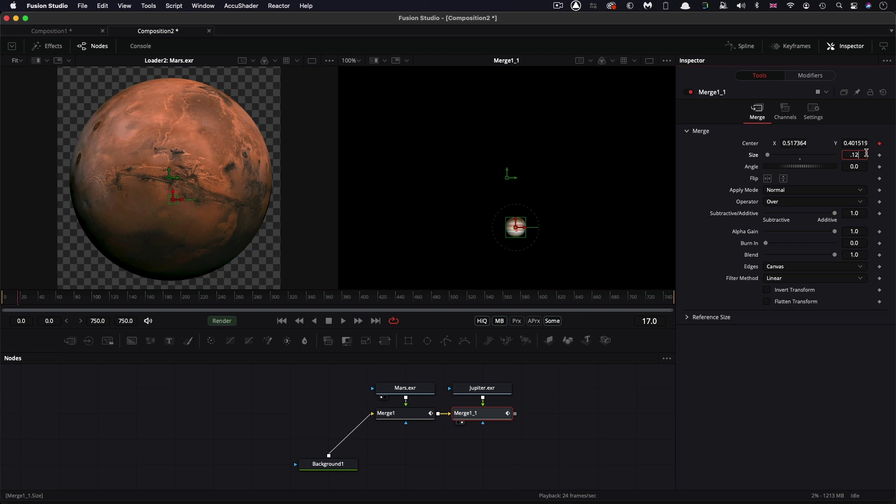
{"action": "type", "text": ".12"}
{"action": "key", "text": "Tab"}
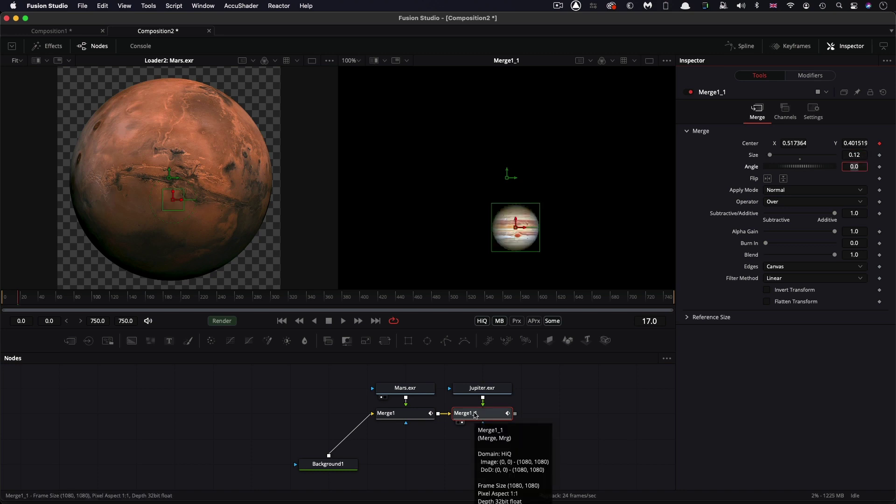
Step: Set Jupiter's orbit expression Number In 1 to 0.4 and Number In 2 to 0.63
{"action": "left_click", "coordinate": [814, 76]}
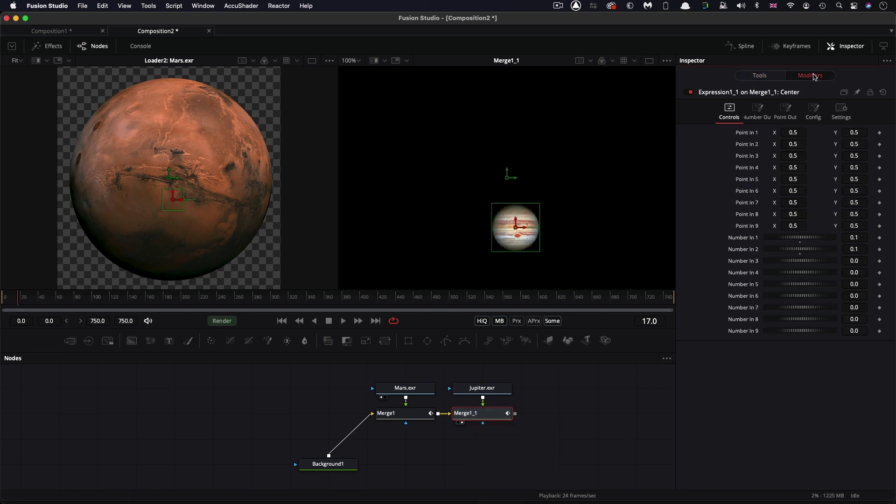
{"action": "left_click", "coordinate": [865, 236]}
{"action": "key", "text": "Tab"}
{"action": "scroll", "coordinate": [535, 177], "scroll_direction": "down", "scroll_amount": 2}
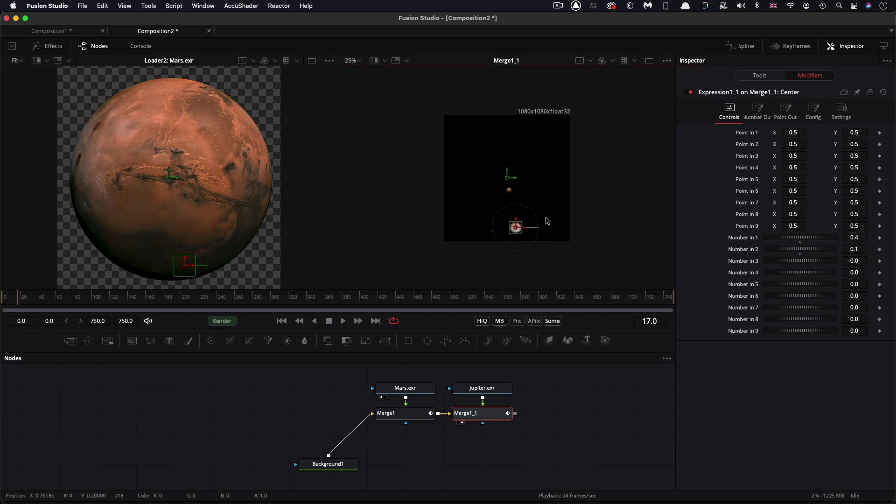
{"action": "key", "text": "super+f"}
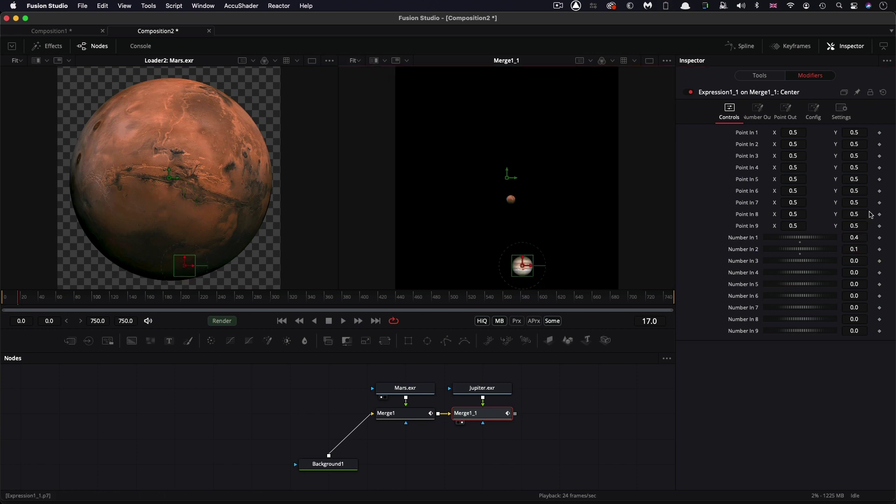
{"action": "left_click", "coordinate": [863, 248]}
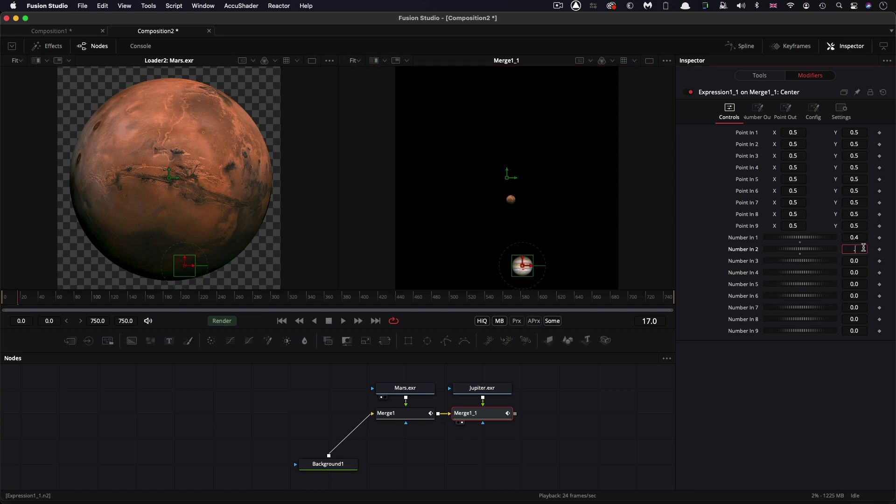
{"action": "key", "text": "Tab"}
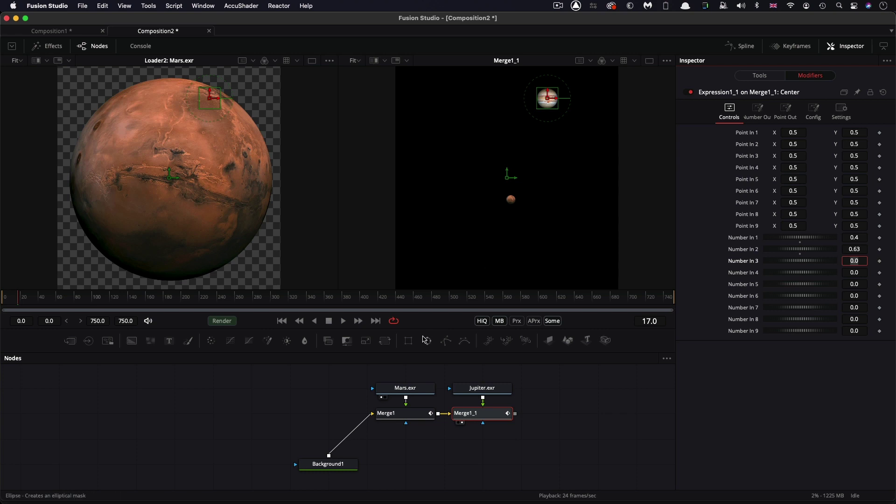
Step: Play the animation from the first frame to watch Jupiter's orbit, then stop
{"action": "left_click", "coordinate": [282, 321]}
{"action": "left_click", "coordinate": [344, 321]}
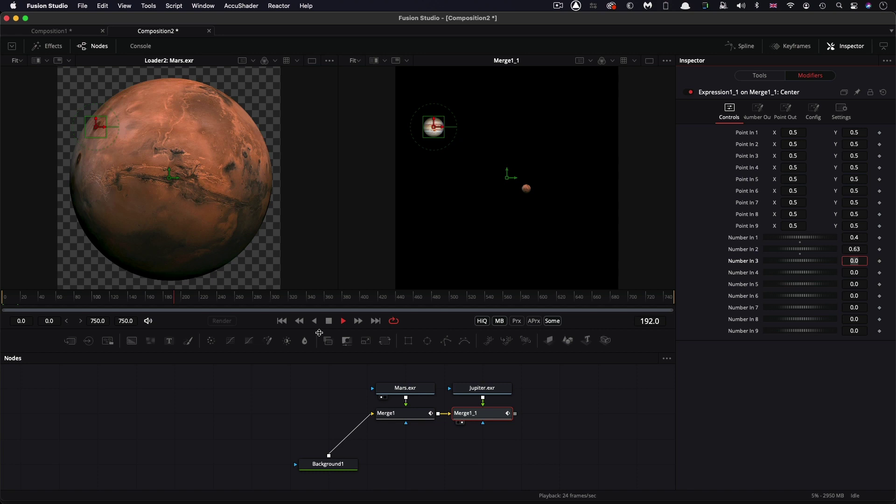
{"action": "left_click", "coordinate": [343, 320]}
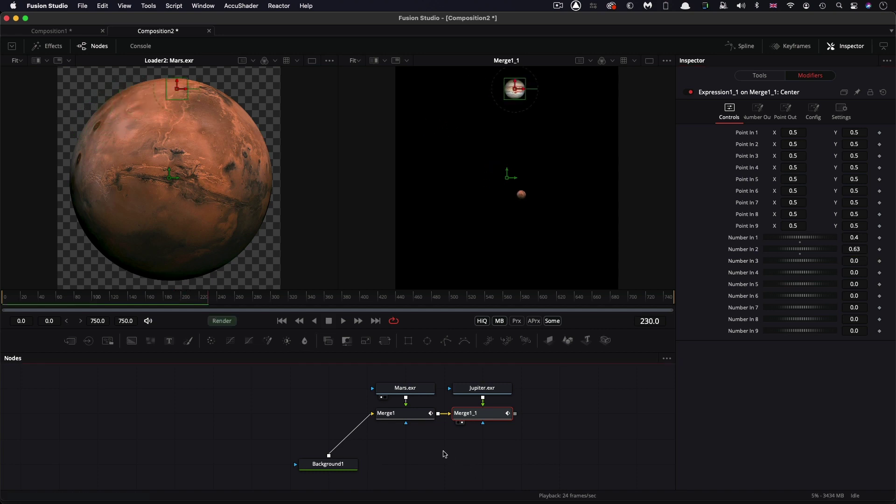
{"action": "scroll", "coordinate": [444, 454], "scroll_direction": "down", "scroll_amount": 2}
Step: Move Background1 left of Merge1 and duplicate it as Background1_1
{"action": "left_click_drag", "start_coordinate": [327, 454], "coordinate": [286, 413]}
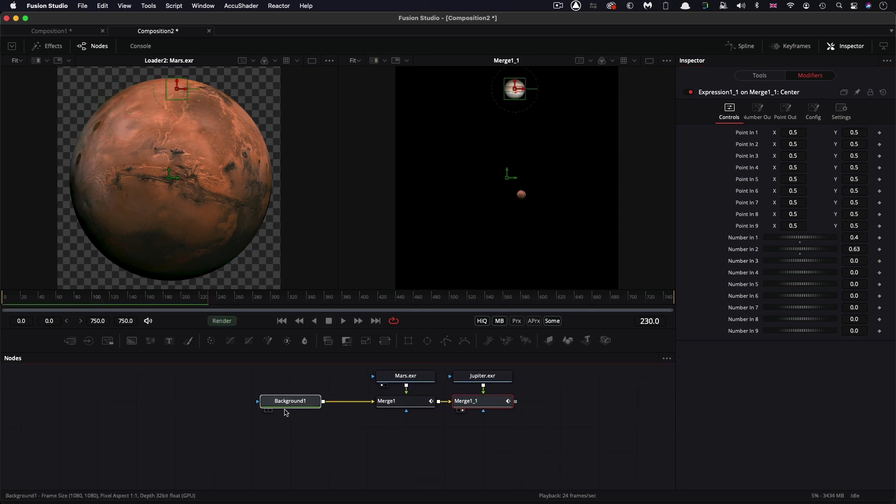
{"action": "left_click", "coordinate": [289, 404]}
{"action": "key", "text": "super+c"}
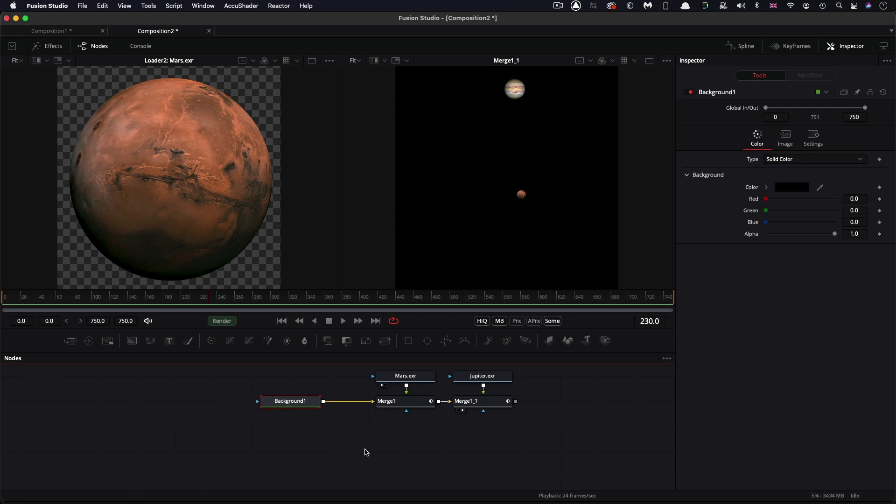
{"action": "key", "text": "super+v"}
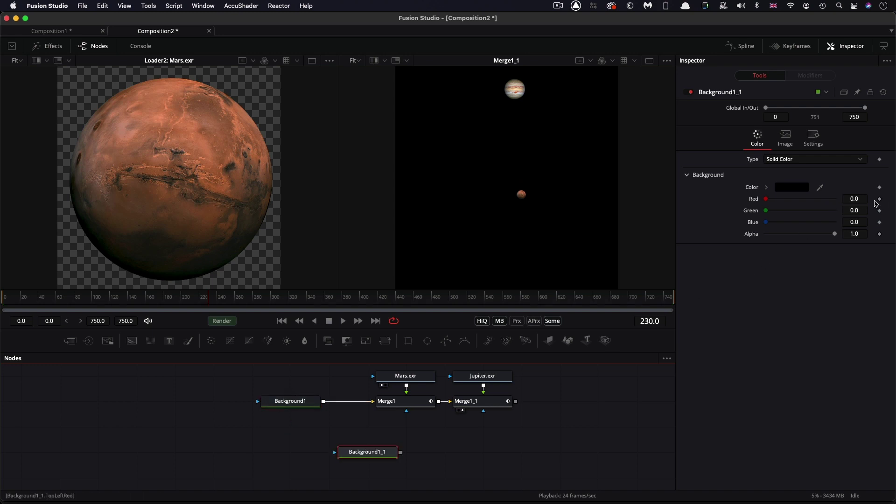
Step: Give Background1_1 the colour red 0.1, green 0.1, blue 0.12, alpha 0.1
{"action": "left_click", "coordinate": [858, 199]}
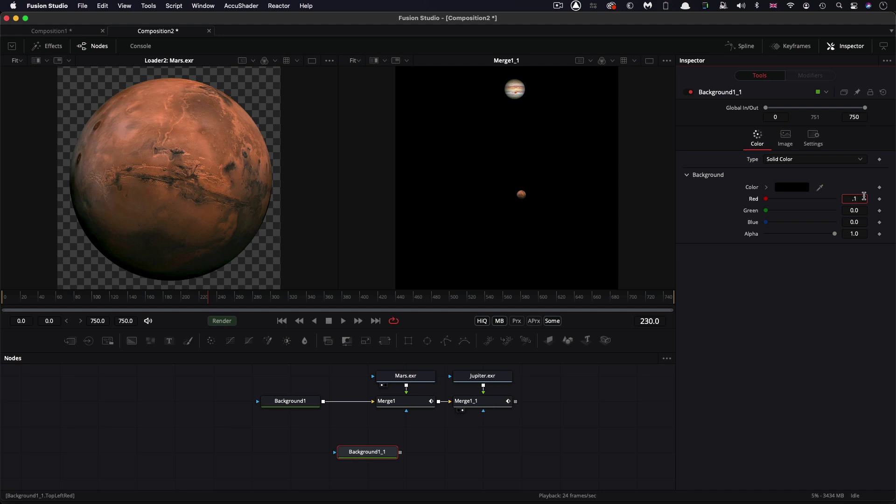
{"action": "key", "text": "Tab"}
{"action": "key", "text": "Tab"}
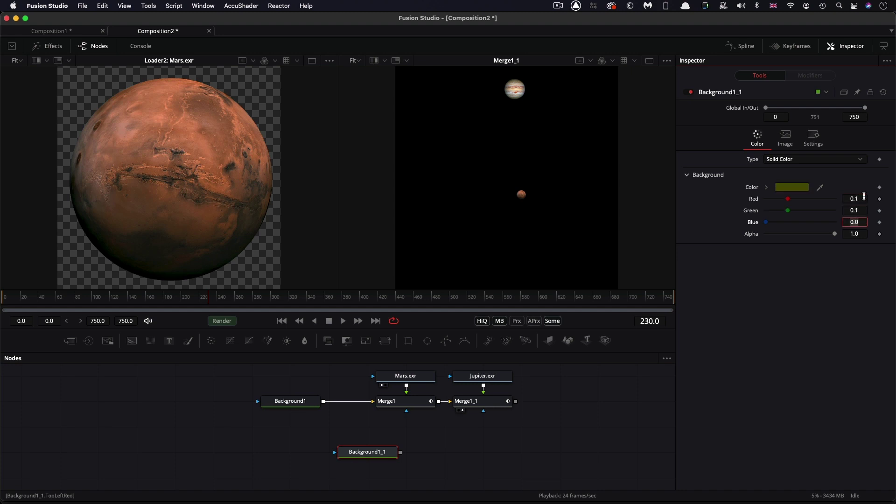
{"action": "key", "text": "Tab"}
{"action": "key", "text": "Return"}
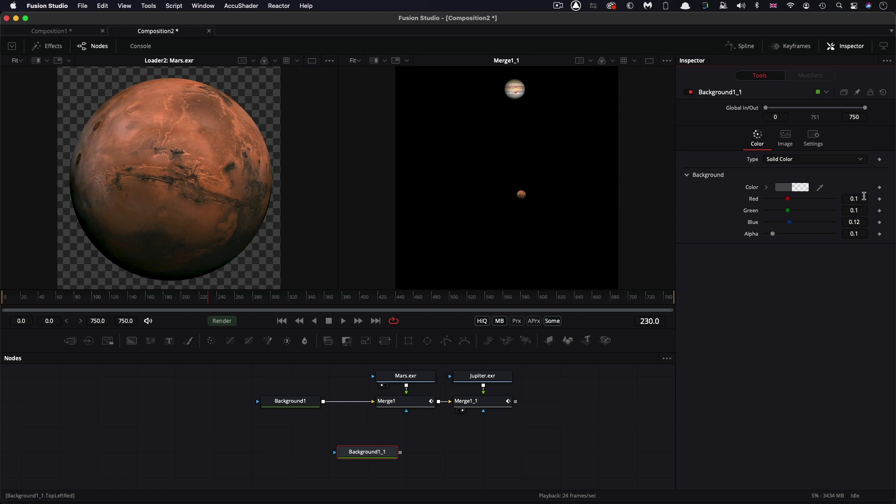
Step: Show Background1_1 alone in a single large viewer
{"action": "left_click", "coordinate": [364, 452]}
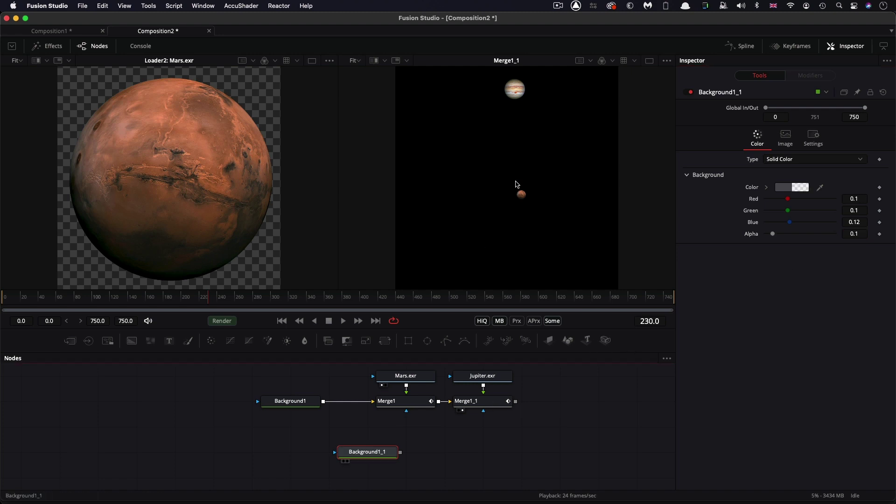
{"action": "key", "text": "2"}
{"action": "left_click", "coordinate": [649, 60]}
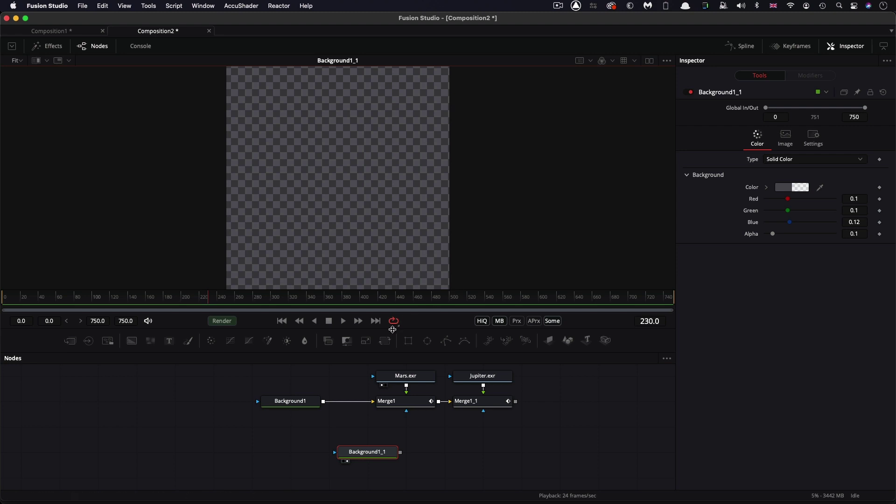
Step: Draw a Polygon1 line on Background1_1 from the top-left to the bottom-right corner and select its points
{"action": "left_click", "coordinate": [366, 452]}
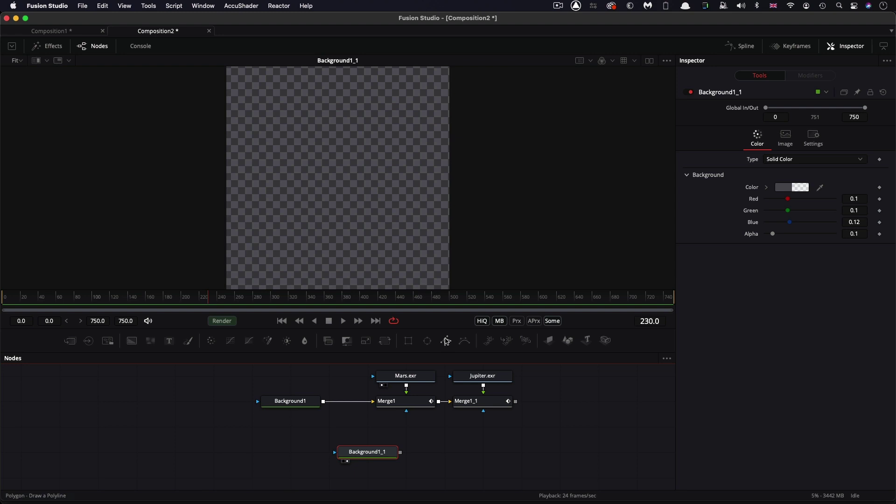
{"action": "left_click", "coordinate": [446, 341]}
{"action": "left_click", "coordinate": [239, 88]}
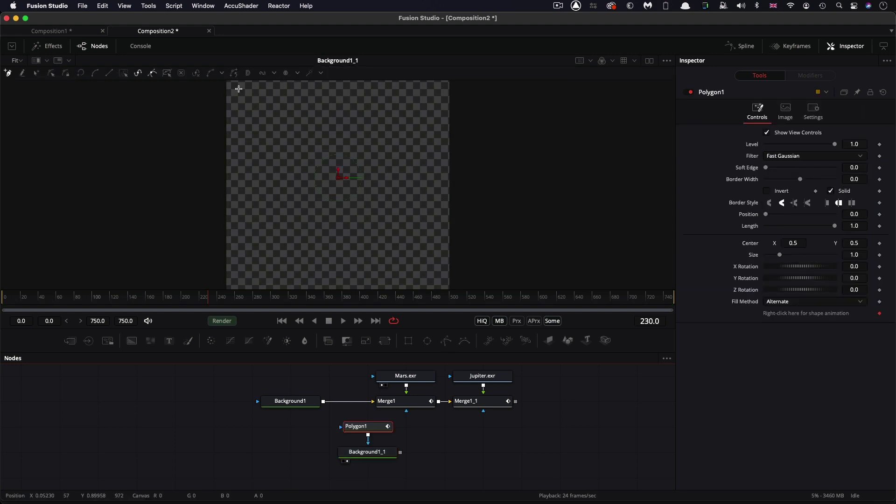
{"action": "left_click", "coordinate": [431, 280]}
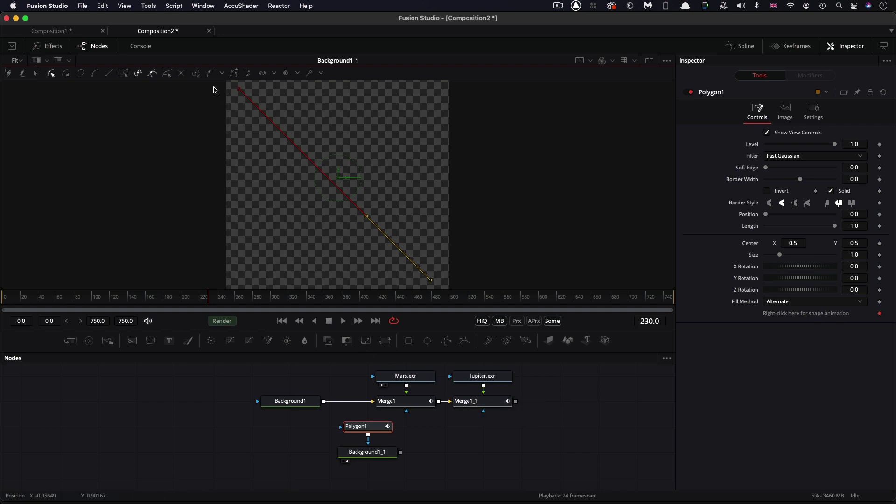
{"action": "left_click_drag", "start_coordinate": [212, 88], "coordinate": [485, 300]}
Step: Publish the polyline's points as editable Point 0 and Point 1 controls
{"action": "right_click", "coordinate": [431, 282]}
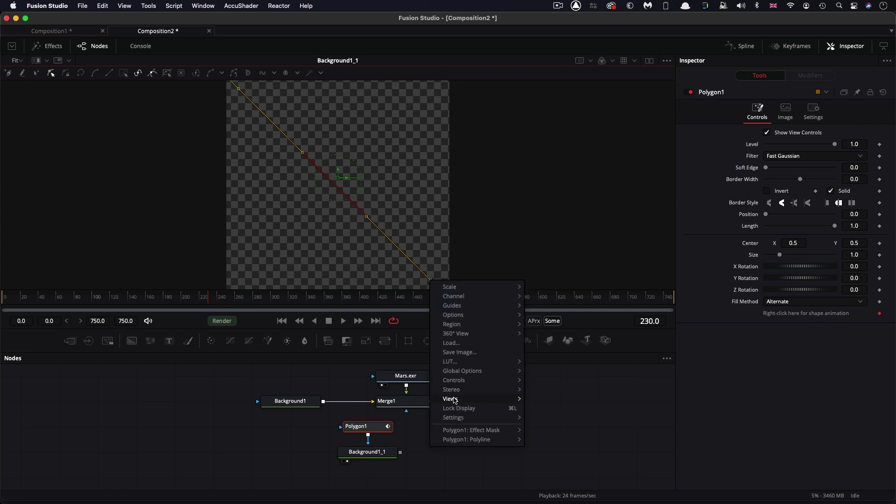
{"action": "mouse_move", "coordinate": [476, 442]}
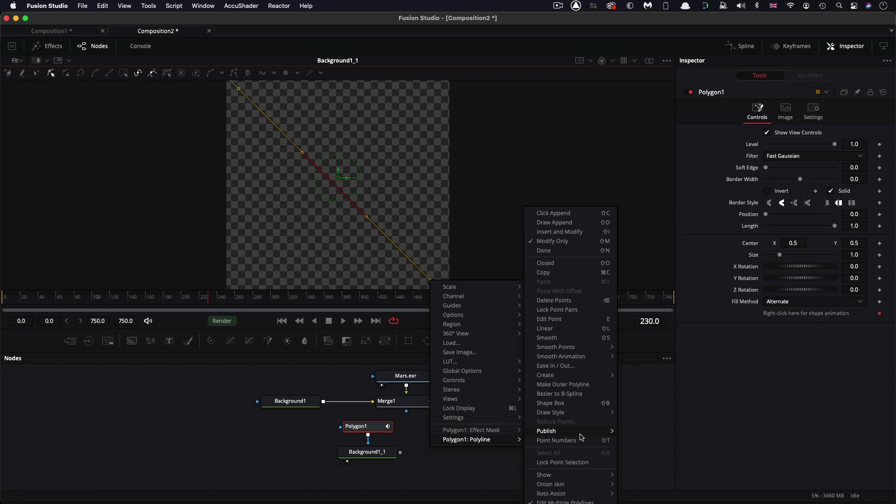
{"action": "mouse_move", "coordinate": [578, 431]}
{"action": "left_click", "coordinate": [644, 429]}
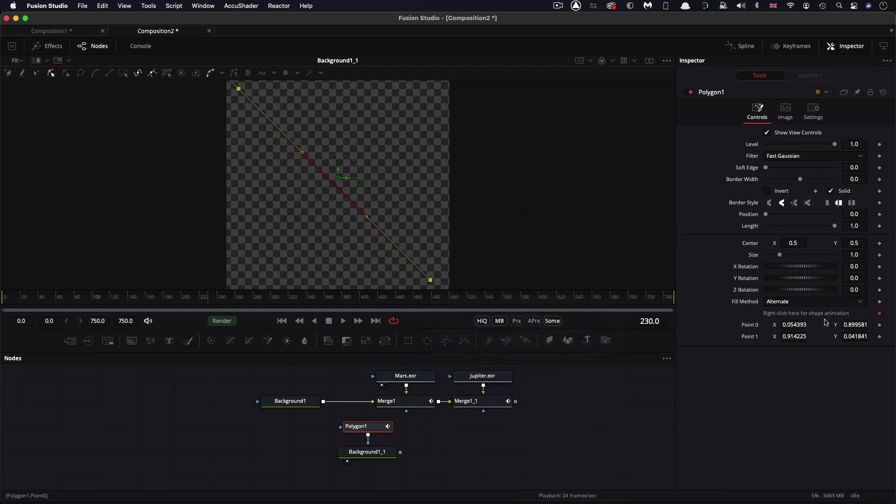
Step: Connect Point 0 to Merge1's Expression1 and Point 1 to Merge1_1's Expression1_1 Point Result
{"action": "right_click", "coordinate": [744, 325]}
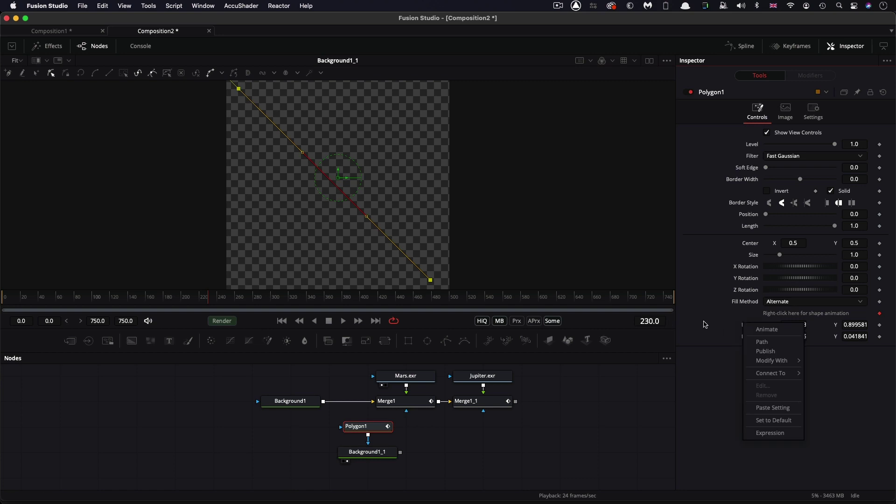
{"action": "mouse_move", "coordinate": [770, 373]}
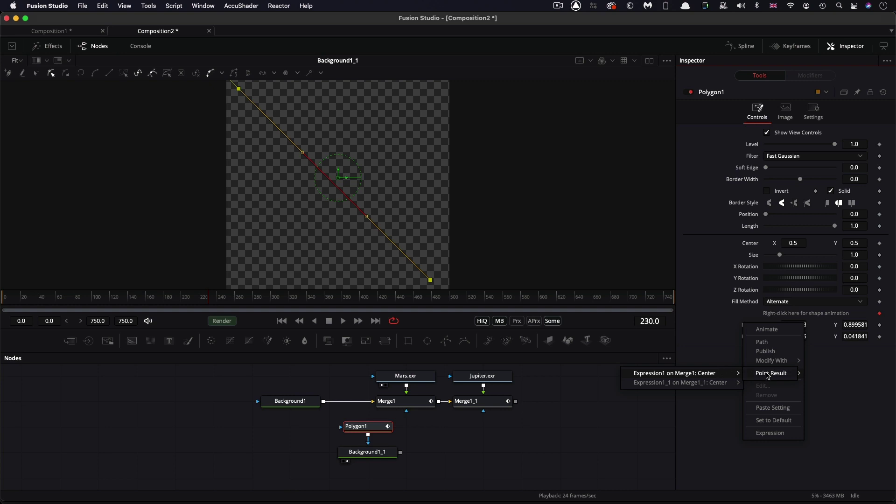
{"action": "left_click", "coordinate": [672, 372]}
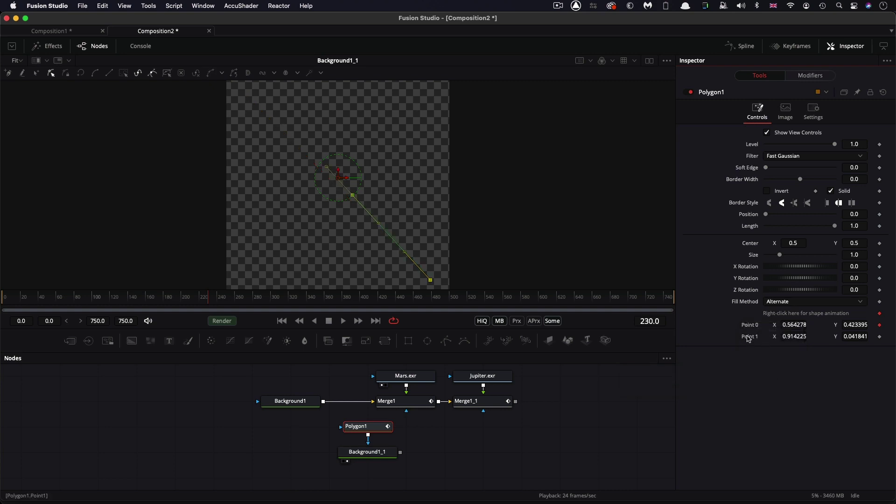
{"action": "right_click", "coordinate": [749, 338]}
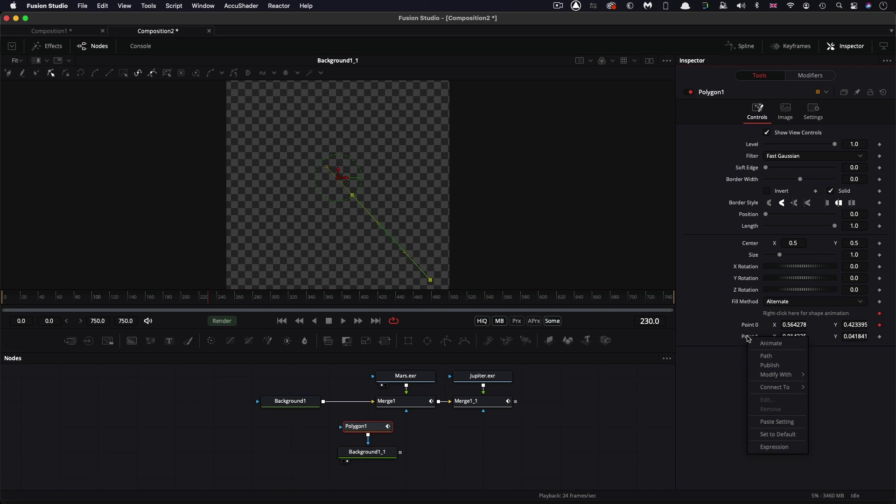
{"action": "mouse_move", "coordinate": [784, 393]}
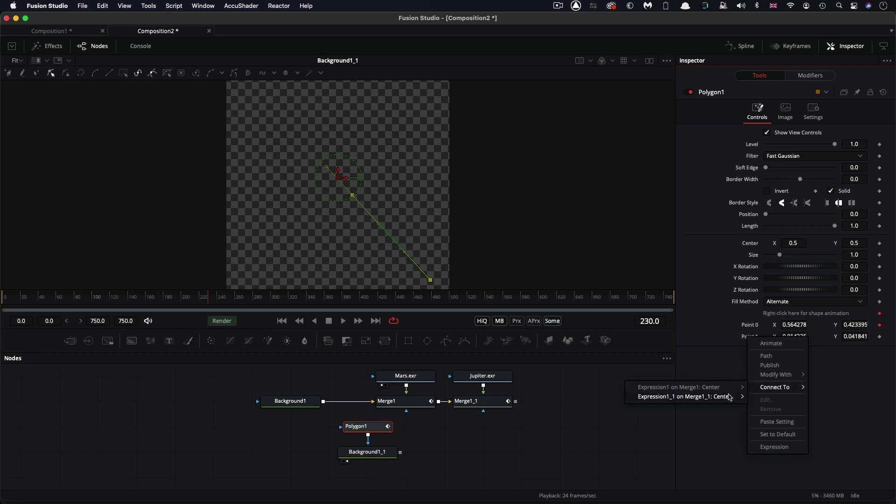
{"action": "mouse_move", "coordinate": [728, 398]}
{"action": "left_click", "coordinate": [772, 397]}
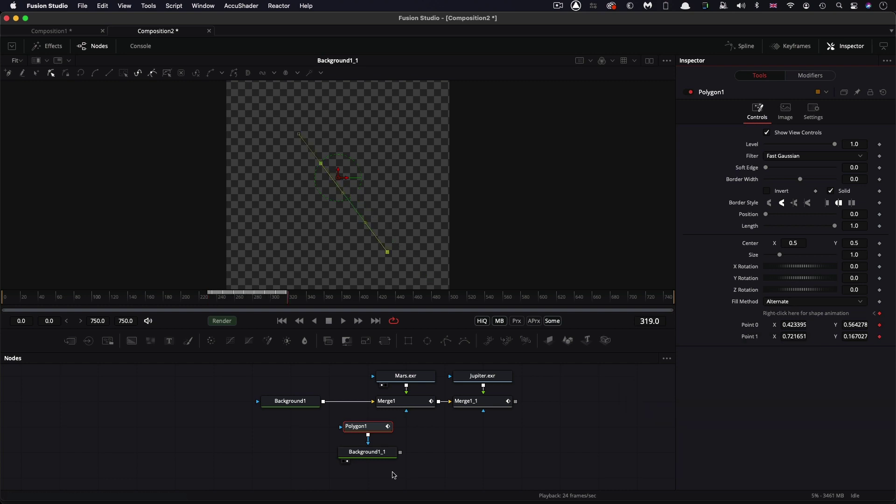
Step: Rearrange Polygon1 and Background1_1, merging Background1_1 over Background1 via Merge2, and view Merge1_1
{"action": "left_click_drag", "start_coordinate": [400, 467], "coordinate": [338, 421]}
{"action": "left_click_drag", "start_coordinate": [359, 458], "coordinate": [214, 386]}
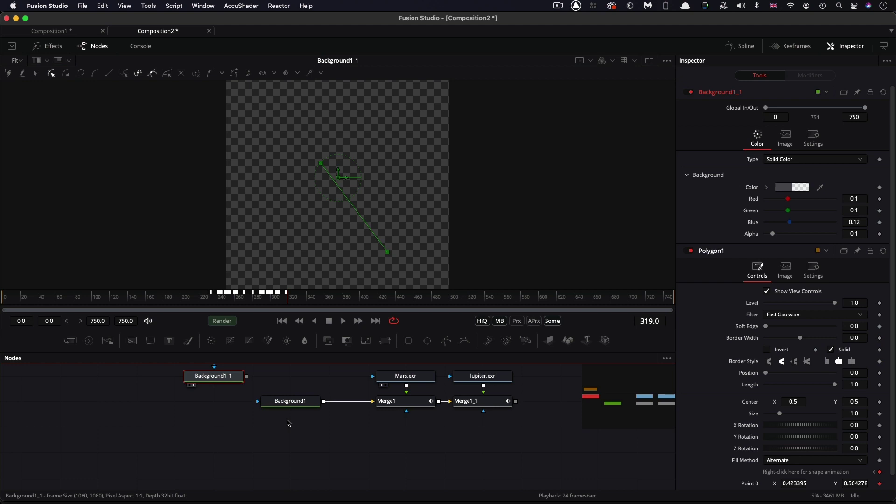
{"action": "scroll", "coordinate": [287, 422], "scroll_direction": "up", "scroll_amount": 2}
{"action": "left_click_drag", "start_coordinate": [144, 370], "coordinate": [324, 432]}
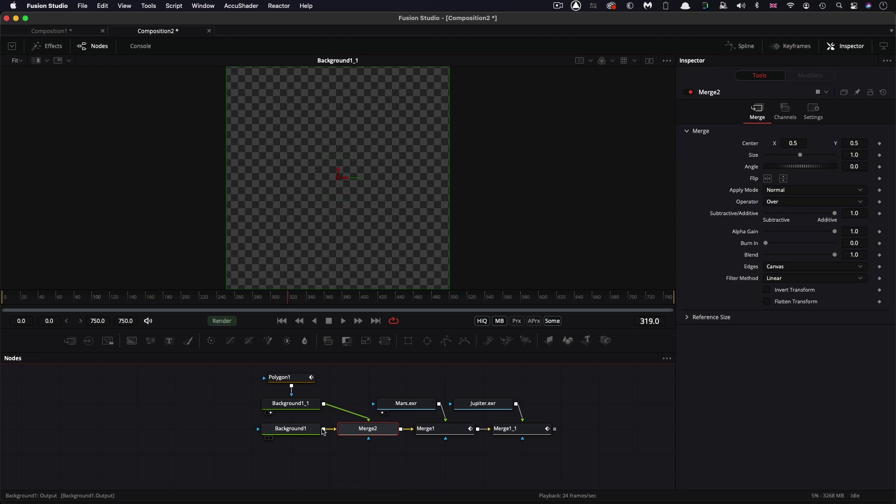
{"action": "left_click_drag", "start_coordinate": [526, 431], "coordinate": [371, 210]}
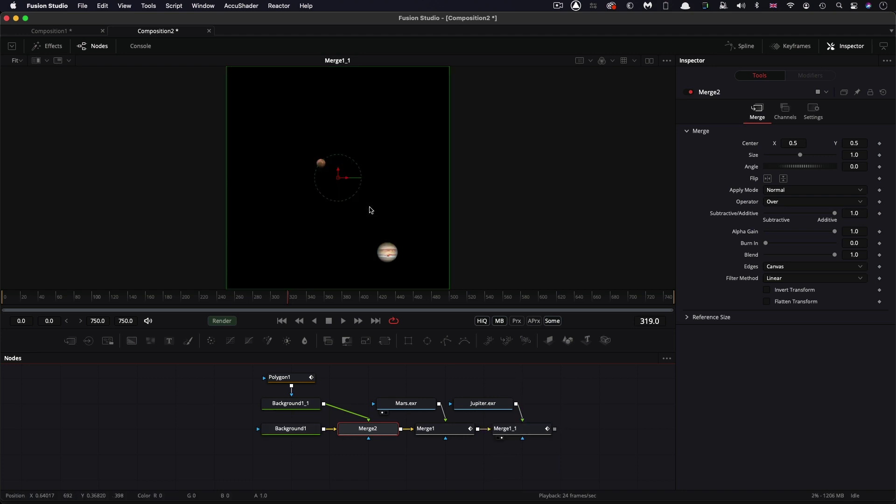
Step: Set Polygon1's border width to 0.01 so the connecting line shows thinly
{"action": "left_click", "coordinate": [287, 404]}
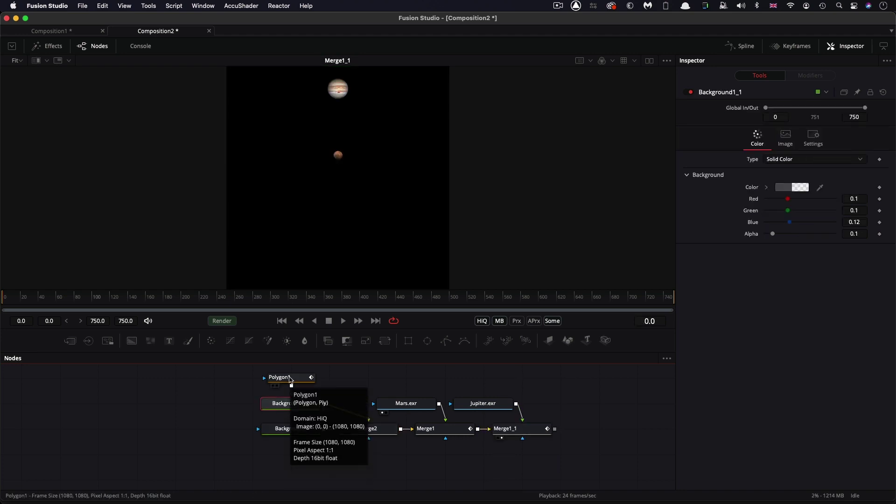
{"action": "left_click", "coordinate": [290, 380]}
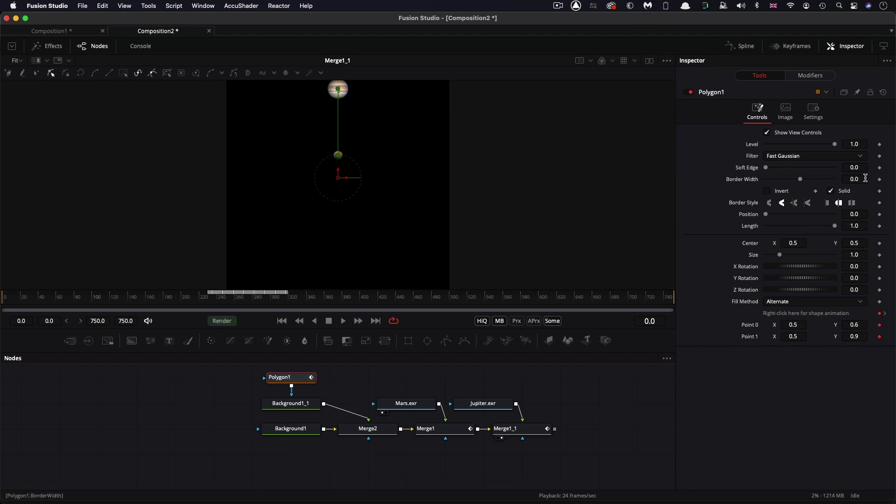
{"action": "left_click", "coordinate": [864, 179]}
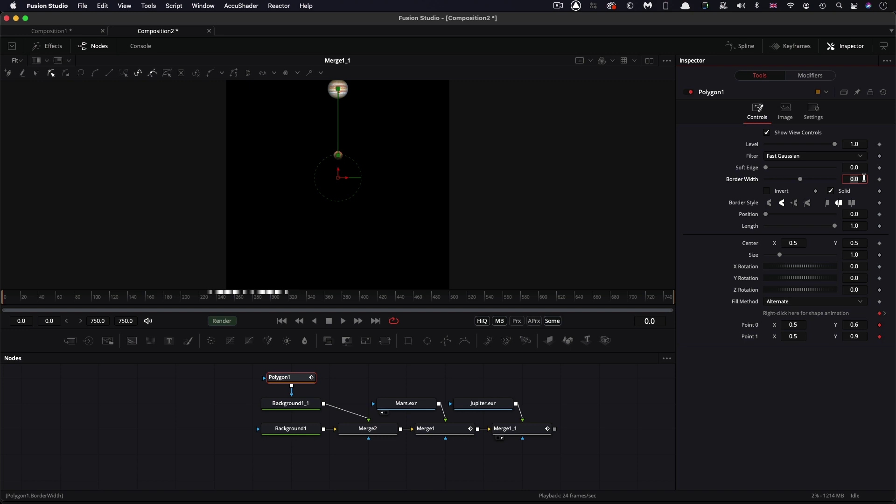
{"action": "type", "text": ".01"}
{"action": "key", "text": "Tab"}
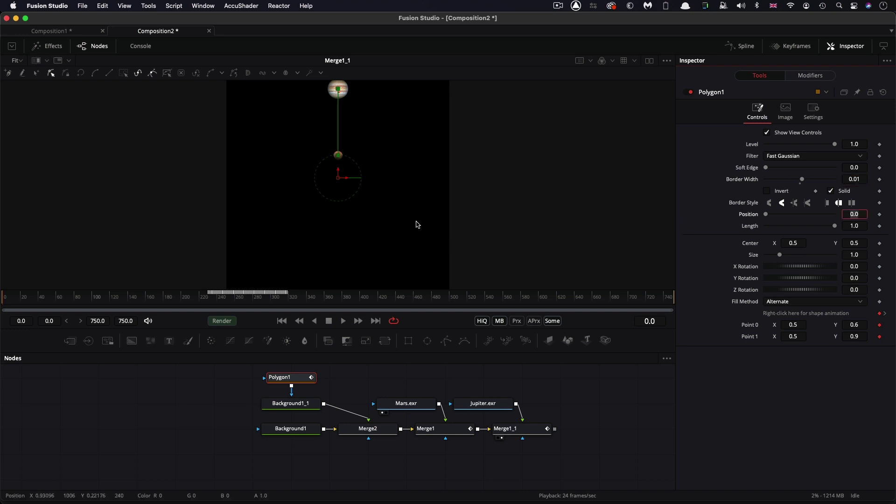
{"action": "left_click", "coordinate": [400, 187]}
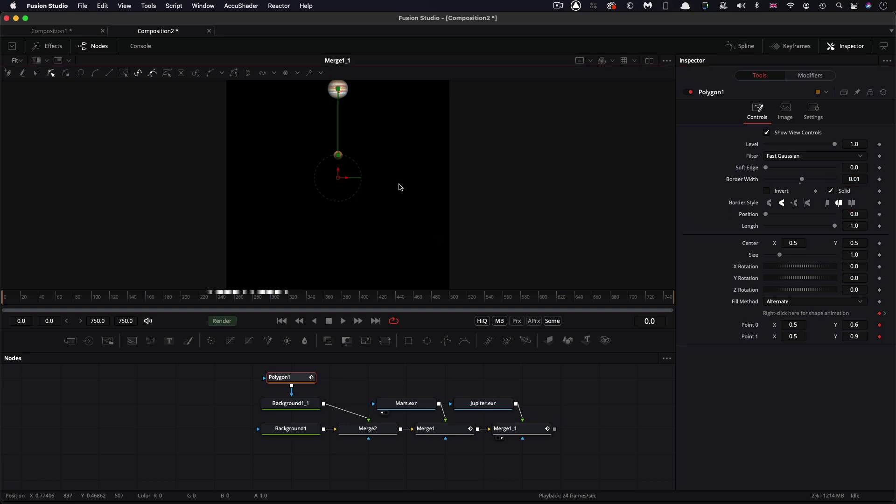
Step: Hide the polygon controls and play the animation to check the line linking the planets
{"action": "key", "text": "super+k"}
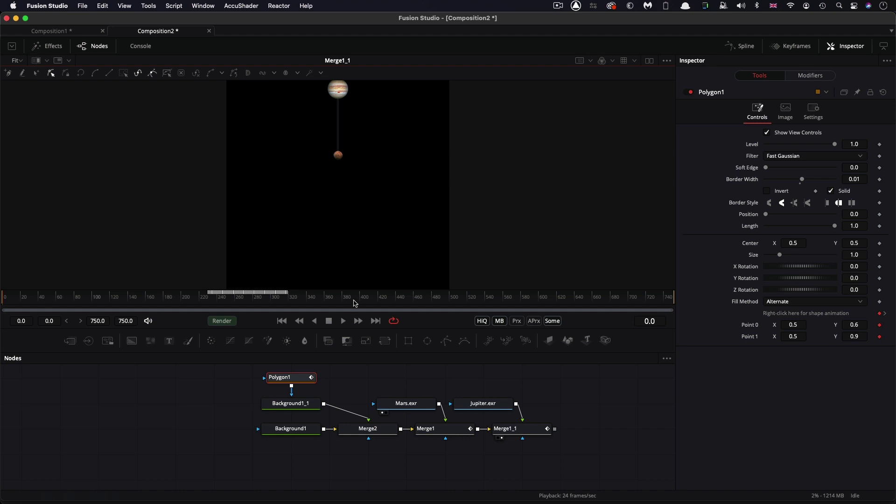
{"action": "left_click", "coordinate": [344, 321]}
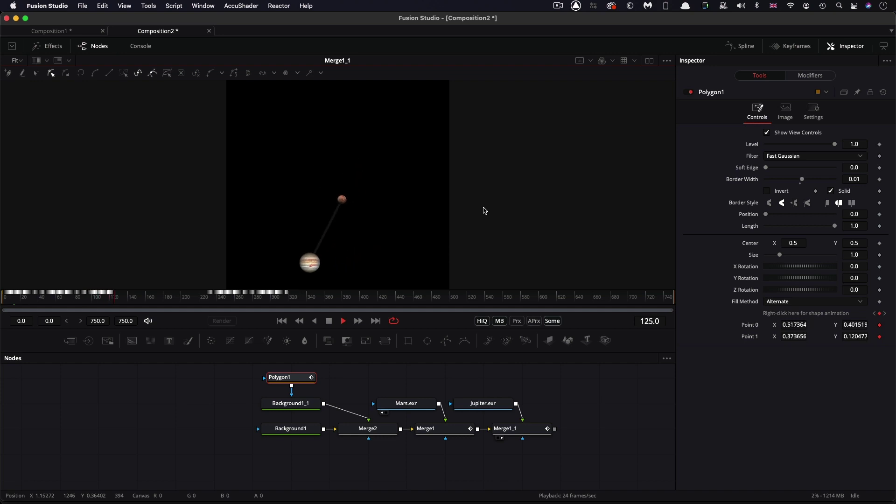
{"action": "left_click", "coordinate": [344, 321]}
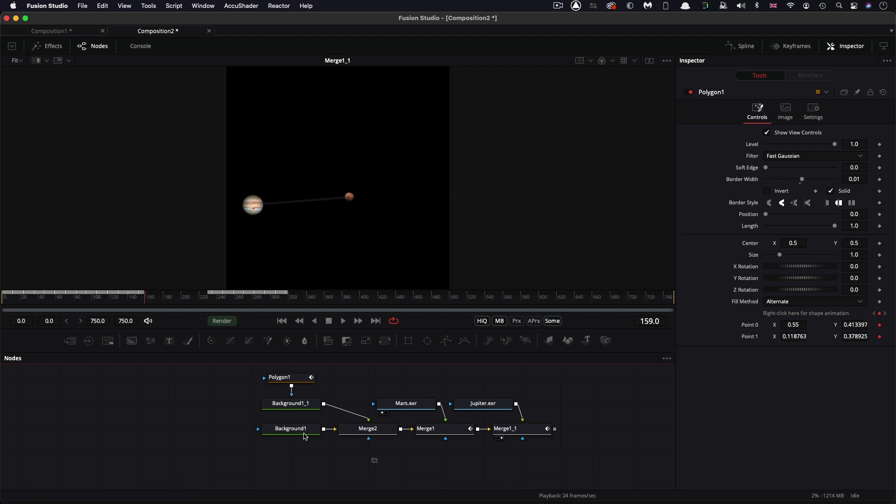
Step: Move Background1 and Merge2 lower in the node graph and view Background1_1 alone
{"action": "left_click_drag", "start_coordinate": [267, 462], "coordinate": [369, 461]}
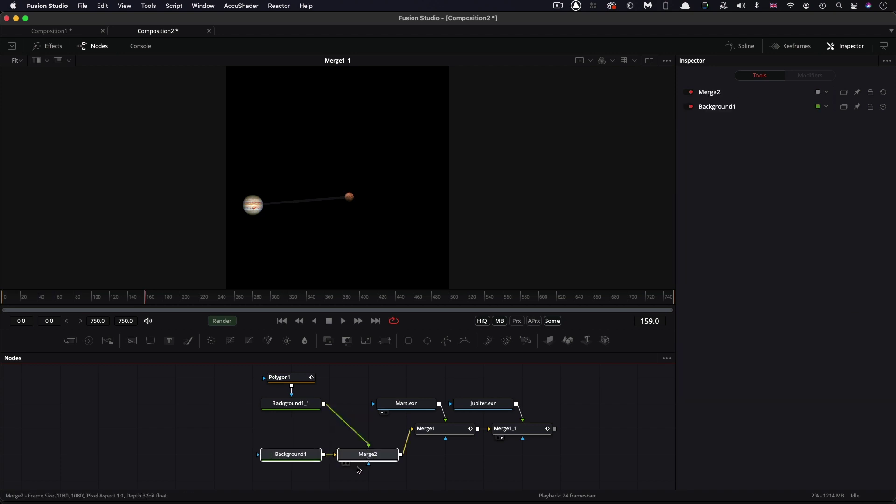
{"action": "left_click", "coordinate": [291, 404]}
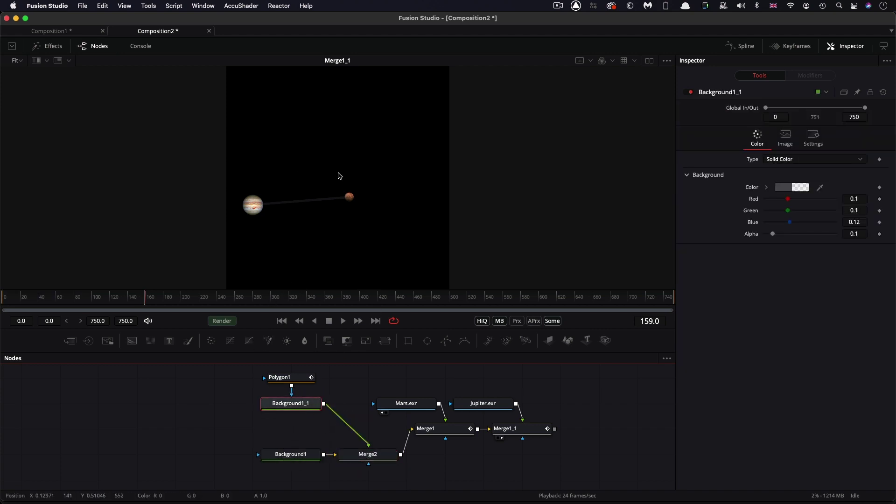
{"action": "key", "text": "1"}
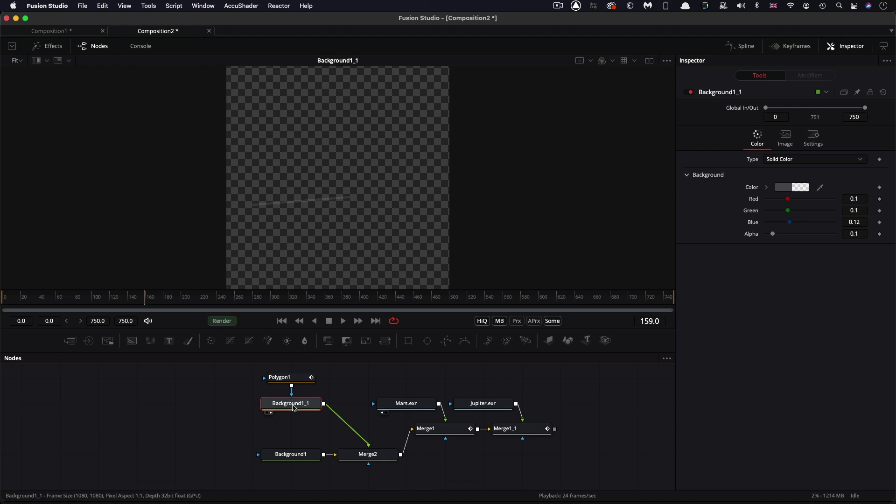
Step: Insert a Trails tool after Background1_1, then view Merge1_1 and play to build the star trail
{"action": "mouse_move", "coordinate": [294, 407]}
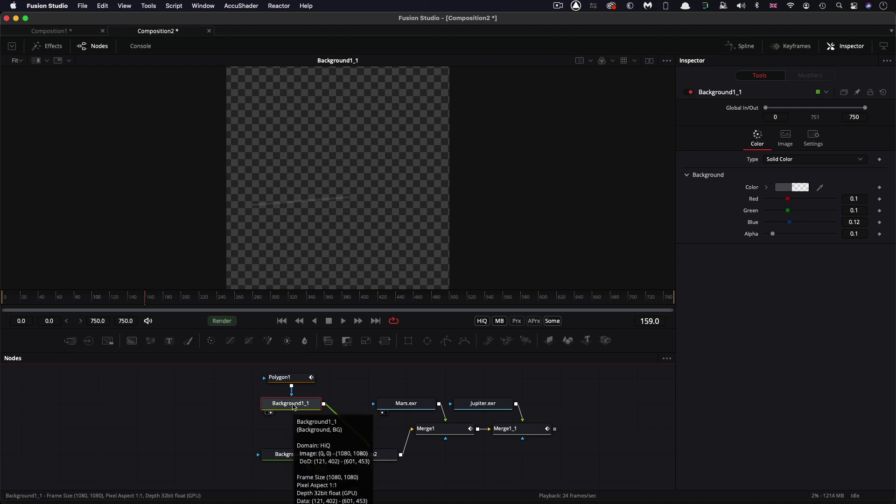
{"action": "key", "text": "shift+space"}
{"action": "type", "text": "trails"}
{"action": "key", "text": "Return"}
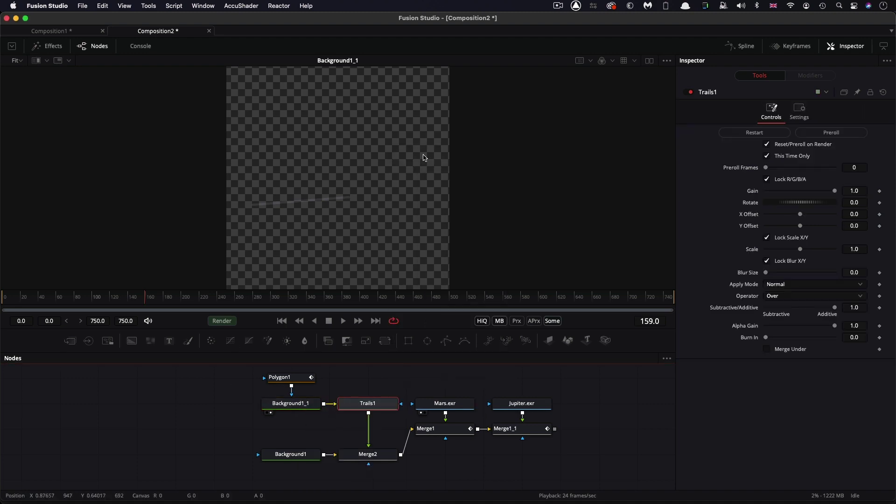
{"action": "left_click_drag", "start_coordinate": [518, 429], "coordinate": [341, 203]}
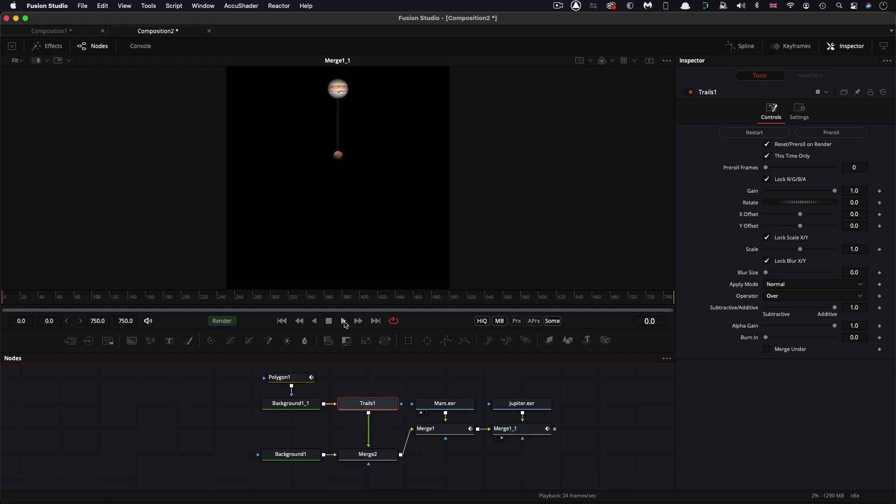
{"action": "left_click", "coordinate": [344, 322]}
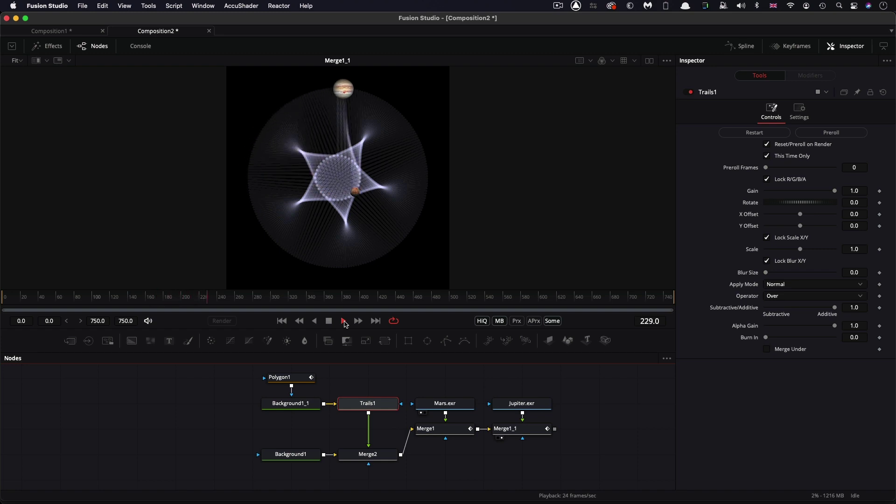
Step: Add starfield.jpeg and merge the Merge1_1 planet composite over it as Merge3
{"action": "left_click", "coordinate": [345, 321]}
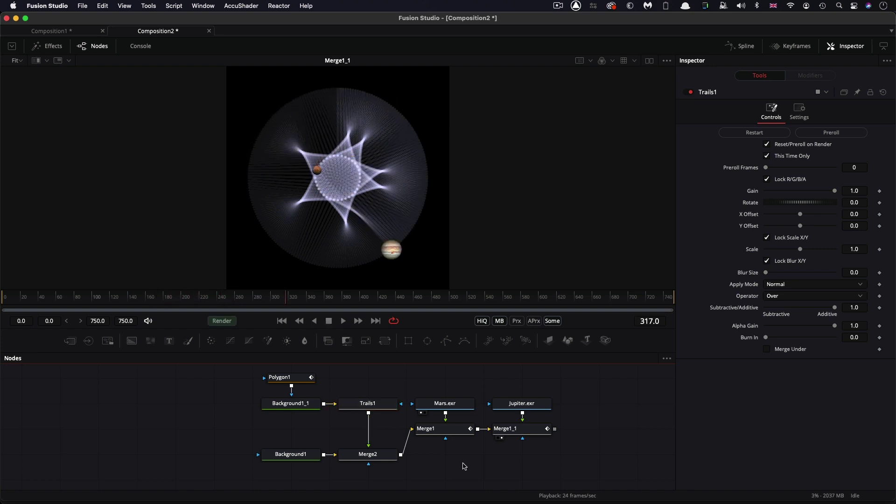
{"action": "left_click_drag", "start_coordinate": [464, 466], "coordinate": [551, 467]}
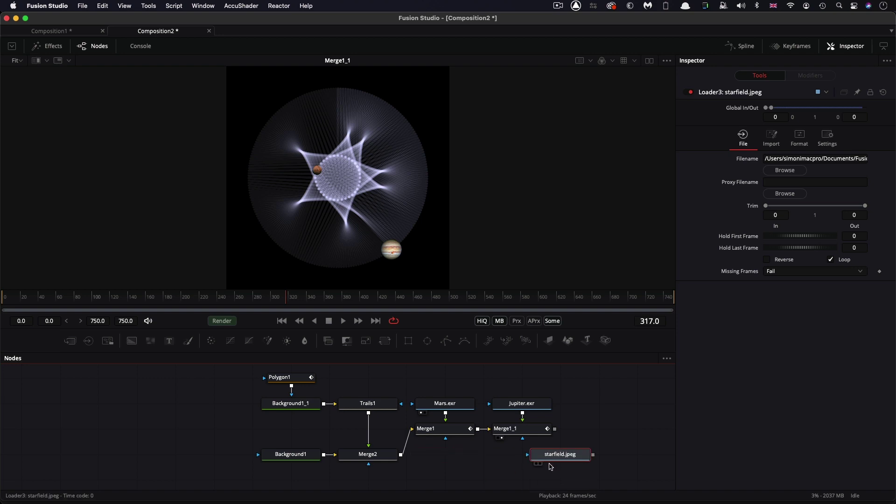
{"action": "left_click_drag", "start_coordinate": [554, 428], "coordinate": [420, 260]}
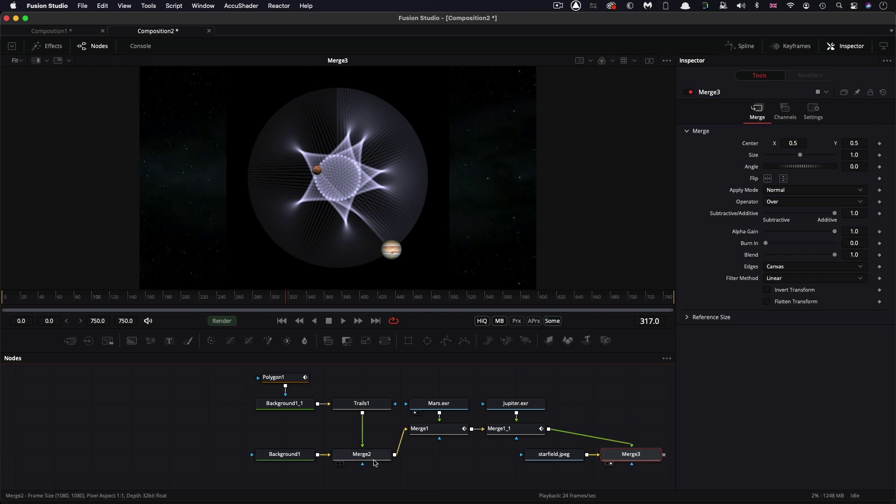
Step: Set Background1's Alpha to 0 and Merge2's Subtractive/Additive to 0.0
{"action": "left_click", "coordinate": [285, 454]}
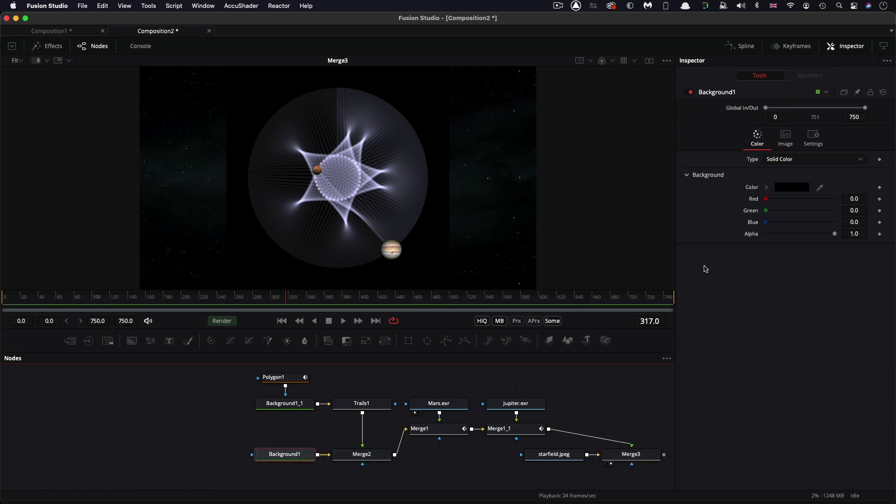
{"action": "left_click_drag", "start_coordinate": [834, 233], "coordinate": [738, 233]}
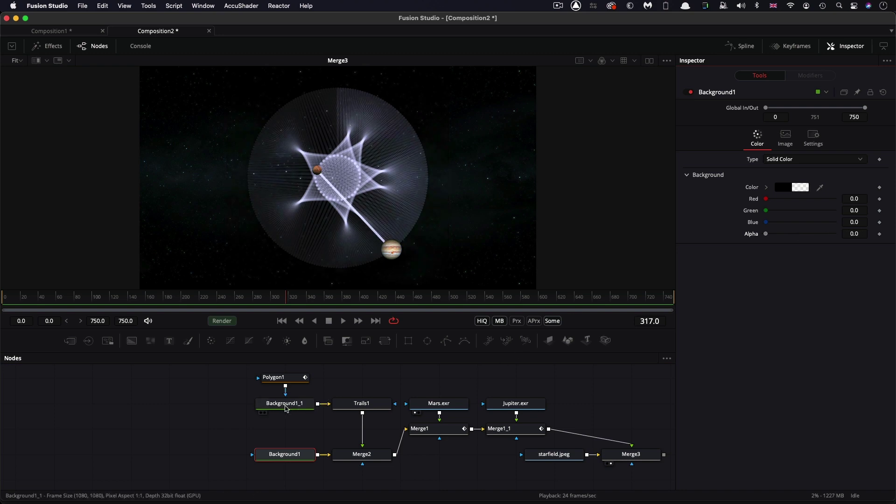
{"action": "left_click", "coordinate": [360, 454]}
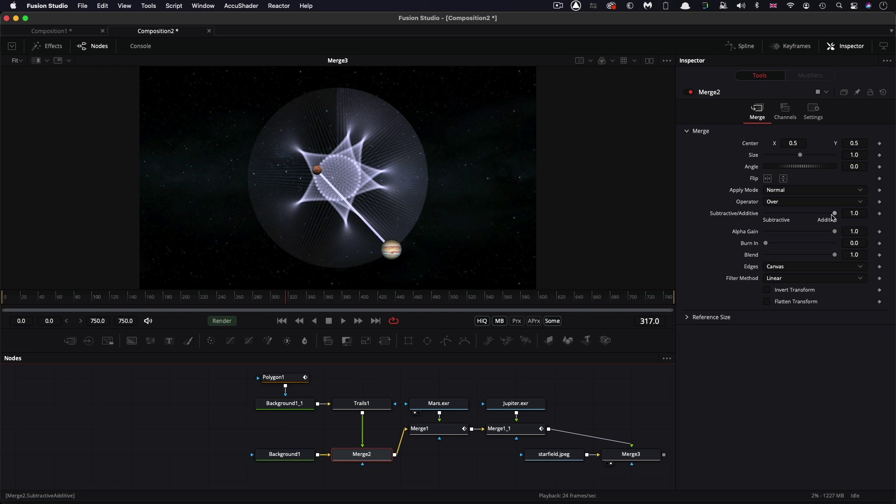
{"action": "left_click_drag", "start_coordinate": [835, 215], "coordinate": [697, 214]}
Step: Go back to frame 0, restart Trails1 to clear the old trail, and play again
{"action": "key", "text": "Home"}
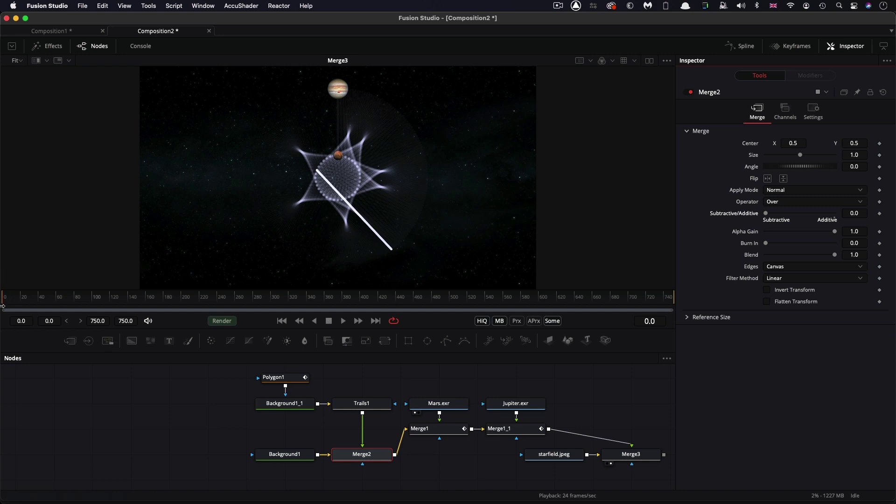
{"action": "left_click", "coordinate": [362, 406]}
{"action": "left_click", "coordinate": [361, 405]}
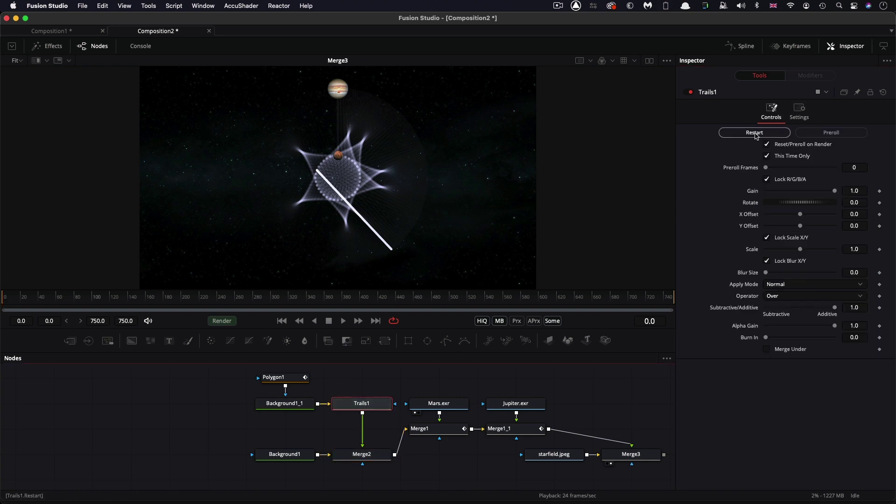
{"action": "left_click", "coordinate": [754, 133]}
{"action": "left_click", "coordinate": [346, 323]}
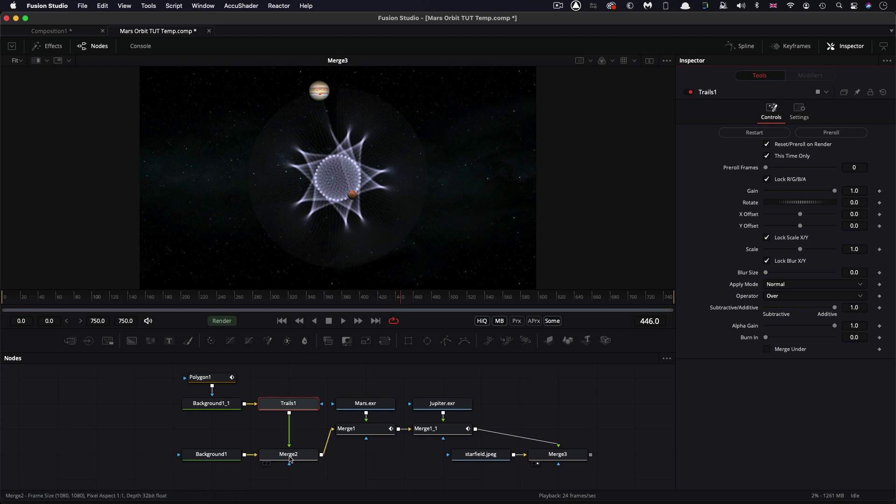
Step: Give Merge2 an inverted Ellipse mask with Width 0.2, Height 0.2 and Soft Edge 0.1
{"action": "left_click", "coordinate": [289, 458]}
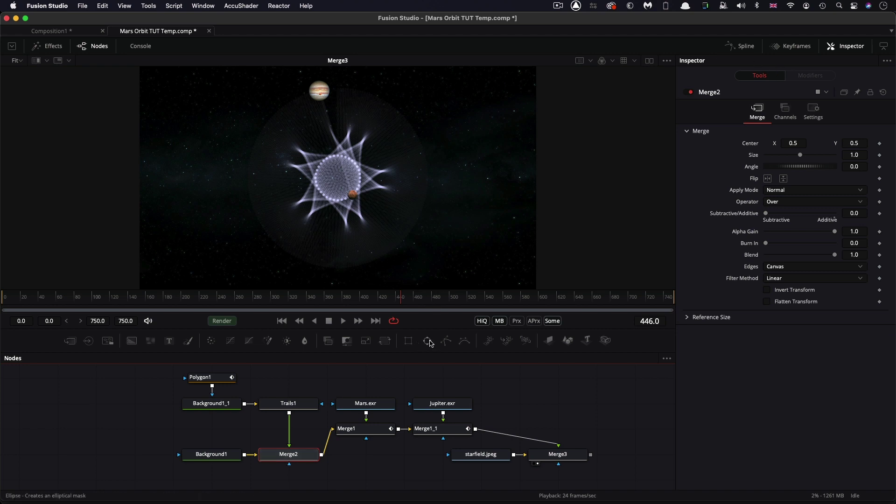
{"action": "left_click", "coordinate": [428, 341]}
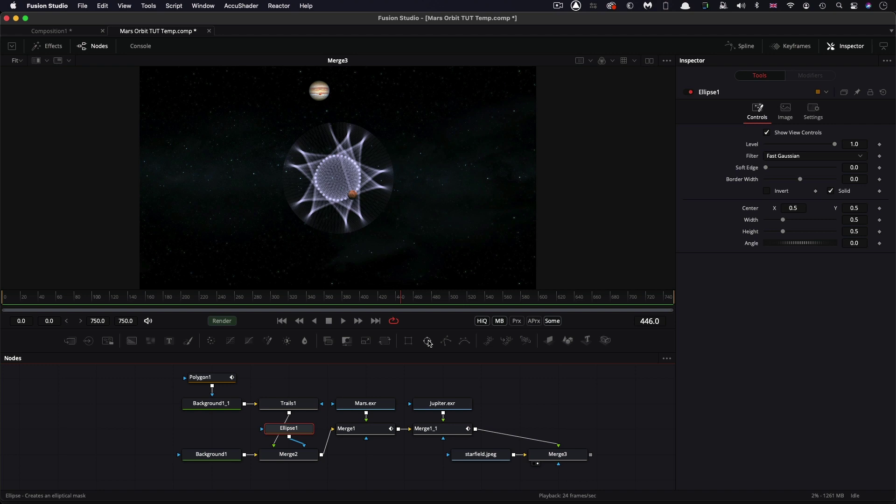
{"action": "left_click", "coordinate": [766, 192]}
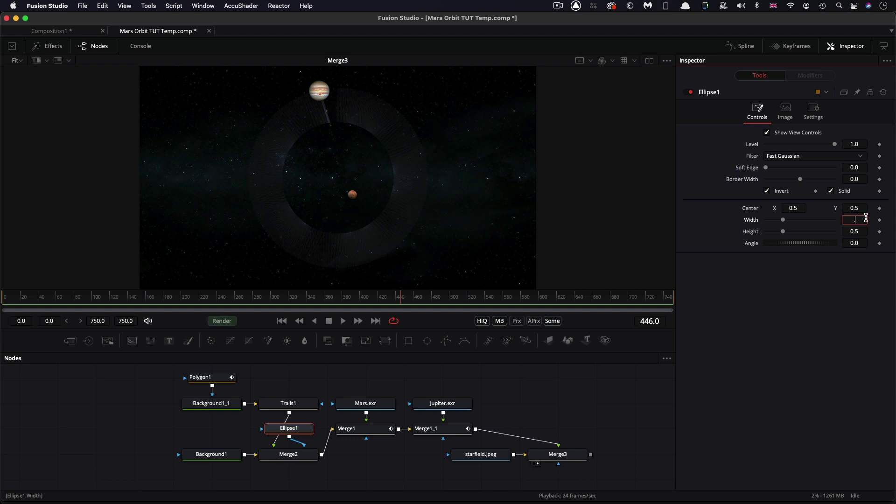
{"action": "type", "text": "0.2"}
{"action": "key", "text": "Tab"}
{"action": "type", "text": "0.2"}
{"action": "key", "text": "Tab"}
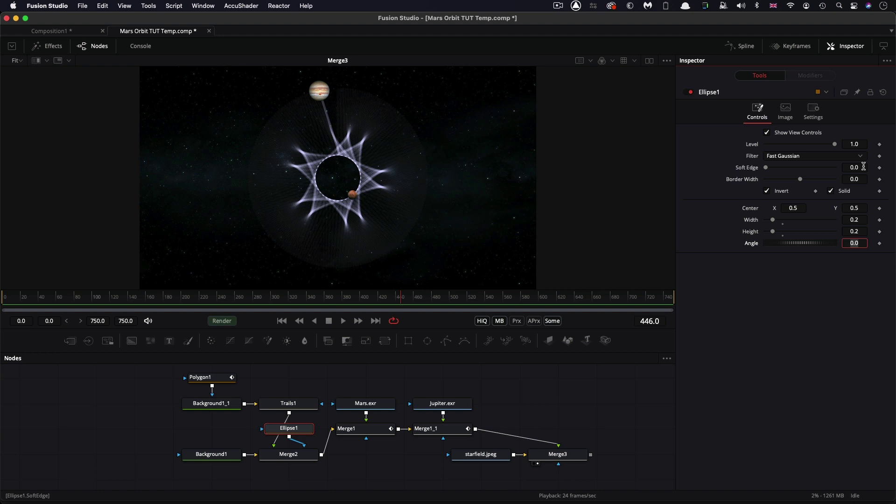
{"action": "left_click", "coordinate": [863, 167]}
{"action": "type", "text": "0.1"}
{"action": "key", "text": "Tab"}
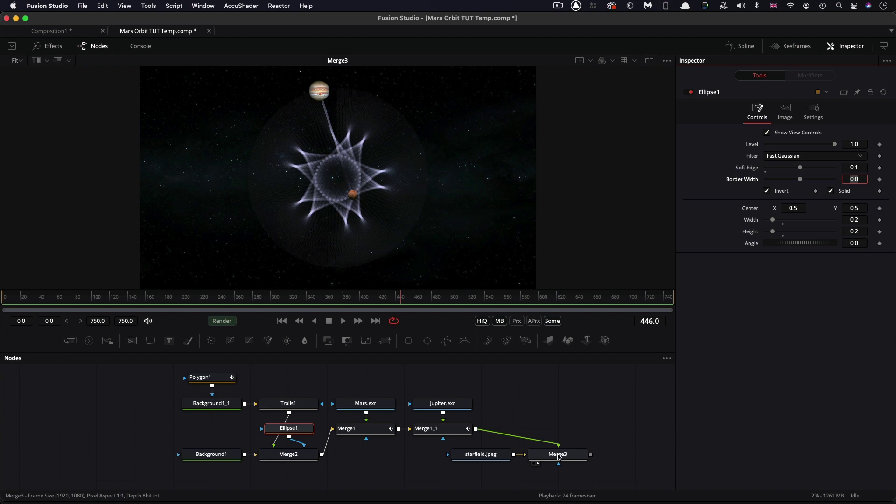
Step: Add a FastNoise node from Merge3 and set its image size to 75 by 75
{"action": "left_click", "coordinate": [558, 455]}
{"action": "key", "text": "shift+space"}
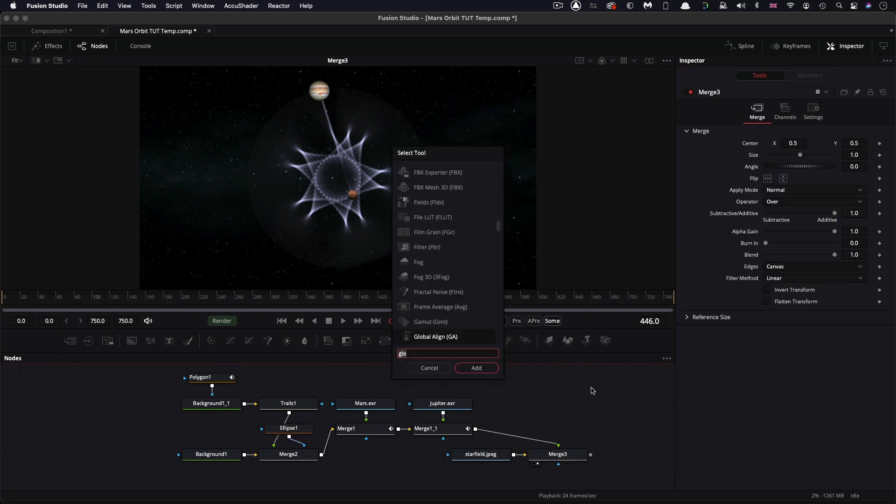
{"action": "type", "text": "fast"}
{"action": "key", "text": "Down"}
{"action": "key", "text": "Down"}
{"action": "key", "text": "Return"}
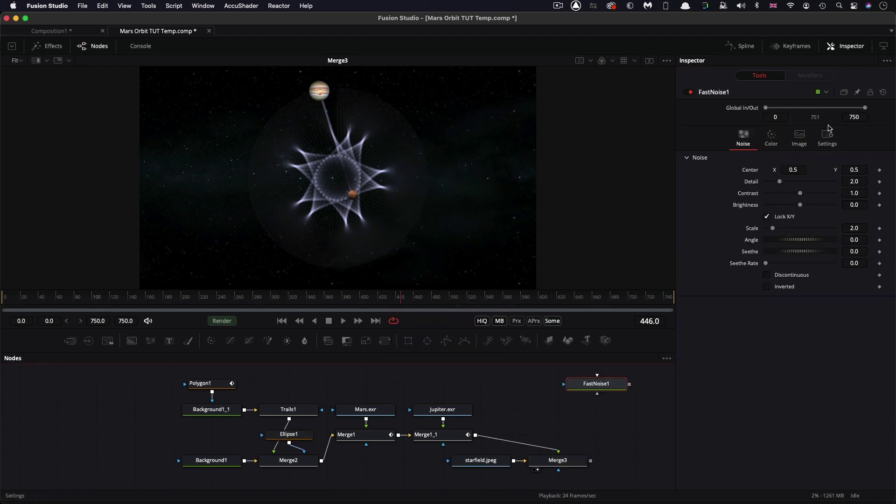
{"action": "left_click", "coordinate": [800, 136]}
{"action": "left_click", "coordinate": [864, 187]}
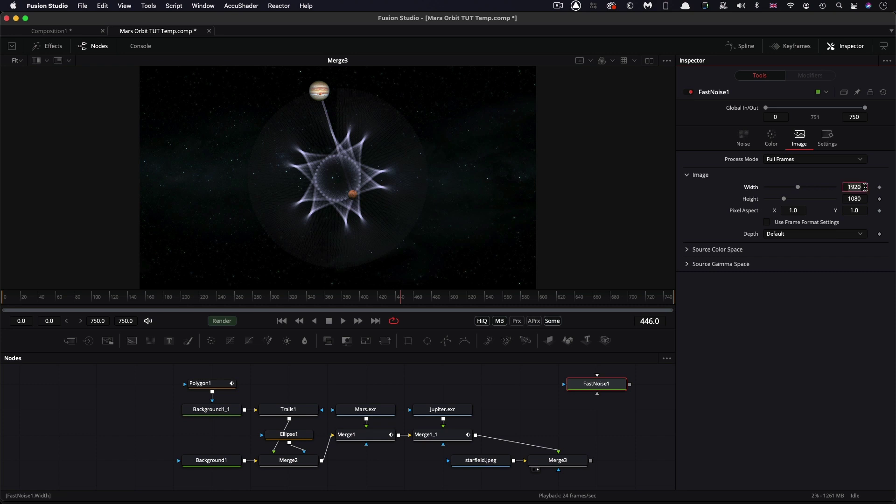
{"action": "key", "text": "Tab"}
{"action": "type", "text": "75"}
{"action": "key", "text": "Tab"}
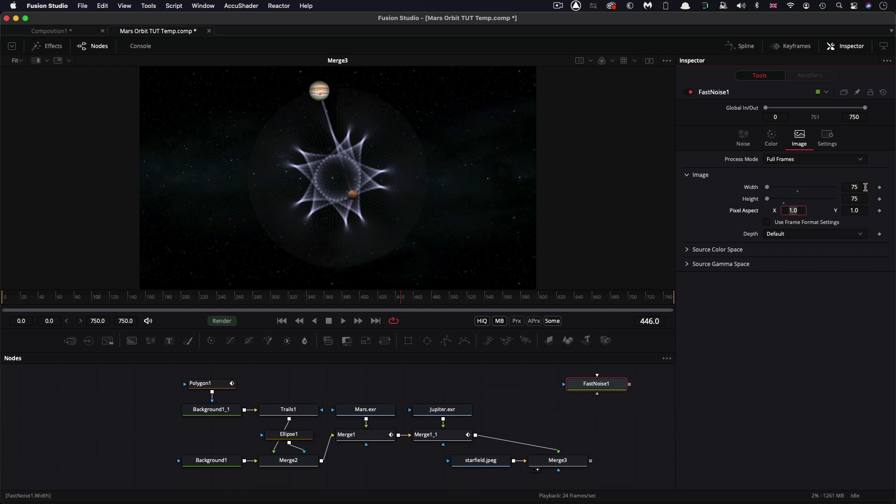
Step: Set the noise Scale to 9 and Seethe Rate to 0.2, then view FastNoise1
{"action": "left_click", "coordinate": [742, 134]}
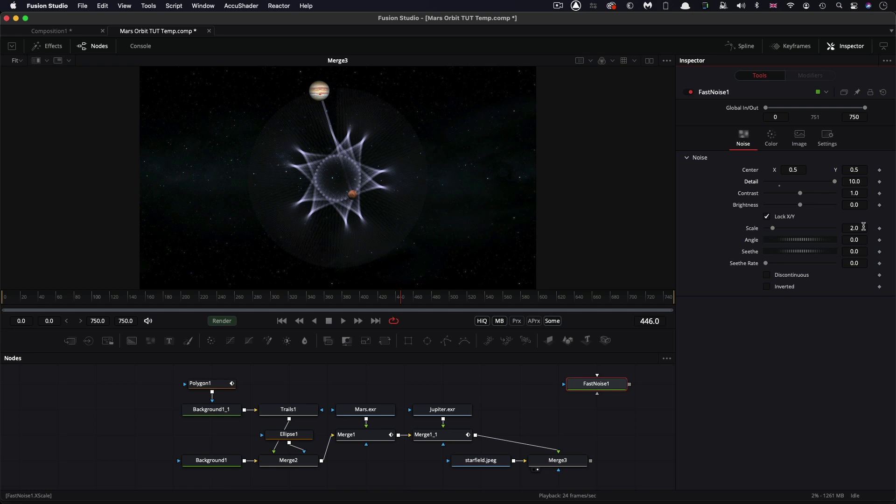
{"action": "left_click", "coordinate": [863, 227]}
{"action": "type", "text": "9"}
{"action": "key", "text": "Tab"}
{"action": "key", "text": "Tab"}
{"action": "key", "text": "Tab"}
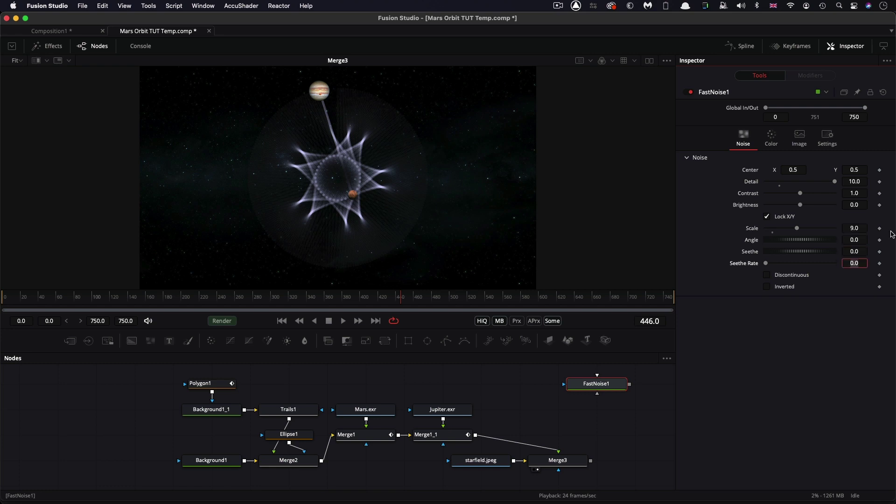
{"action": "key", "text": "Tab"}
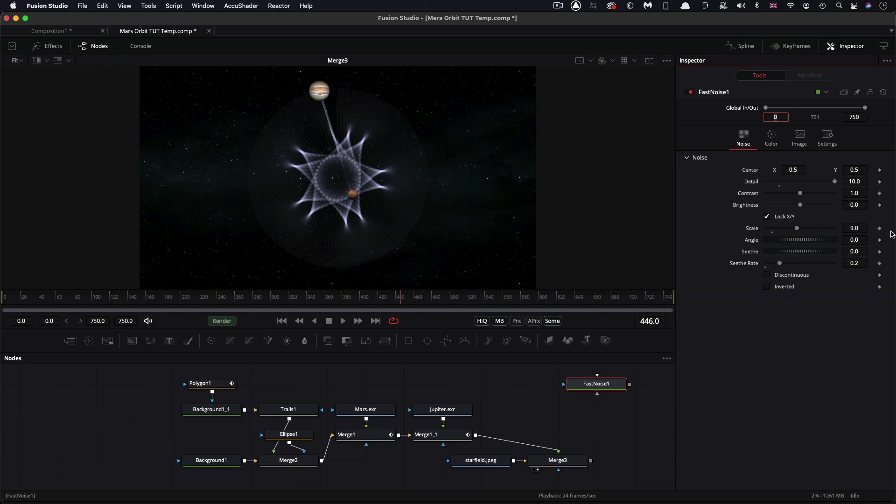
{"action": "left_click", "coordinate": [596, 384]}
{"action": "key", "text": "1"}
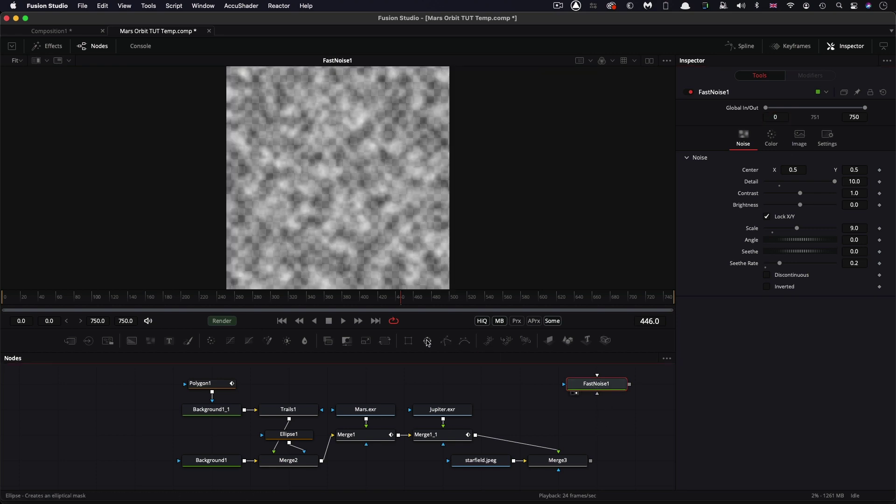
Step: Mask FastNoise1 with an Ellipse sized 1.0 wide and 1.0 high
{"action": "left_click", "coordinate": [427, 341]}
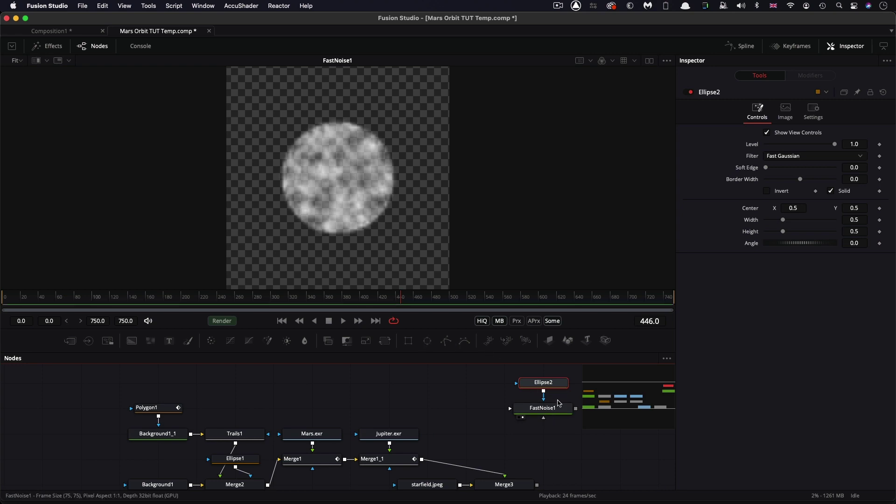
{"action": "left_click", "coordinate": [861, 219]}
{"action": "type", "text": "1"}
{"action": "key", "text": "Tab"}
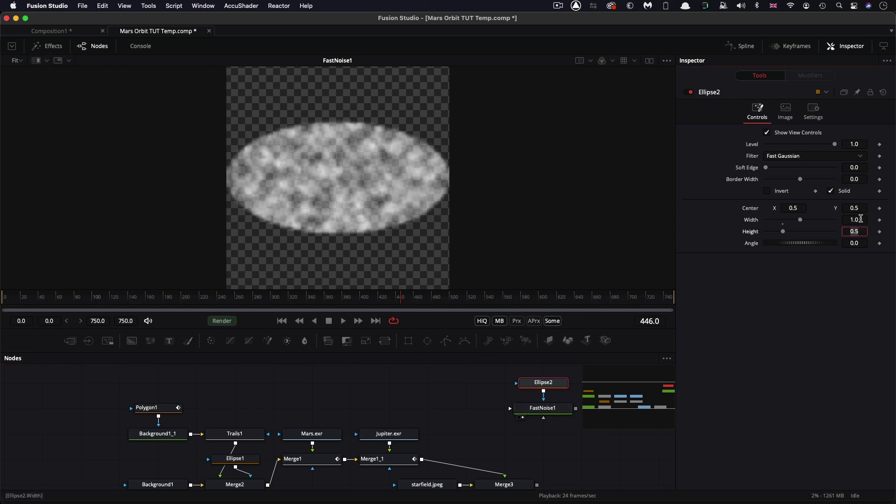
{"action": "key", "text": "Tab"}
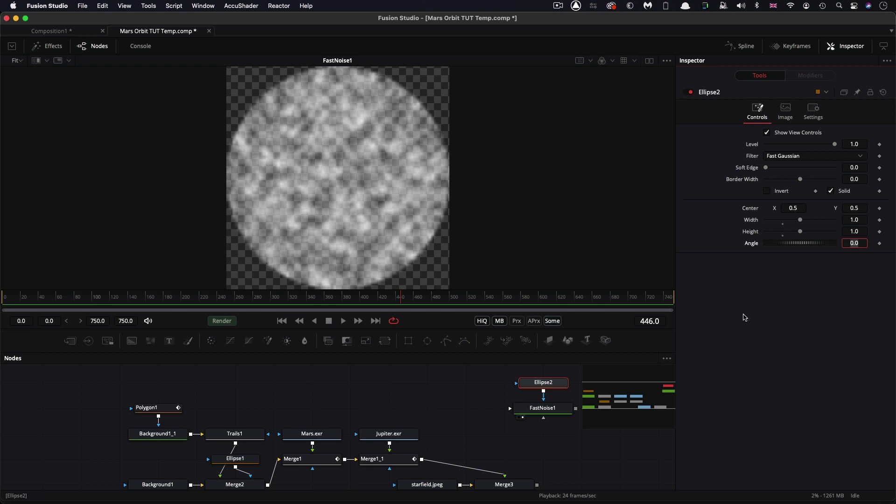
Step: Colour the noise: Color 1 alpha 1 and red 0.105, Color 2 blue 0 for yellow
{"action": "left_click", "coordinate": [542, 408]}
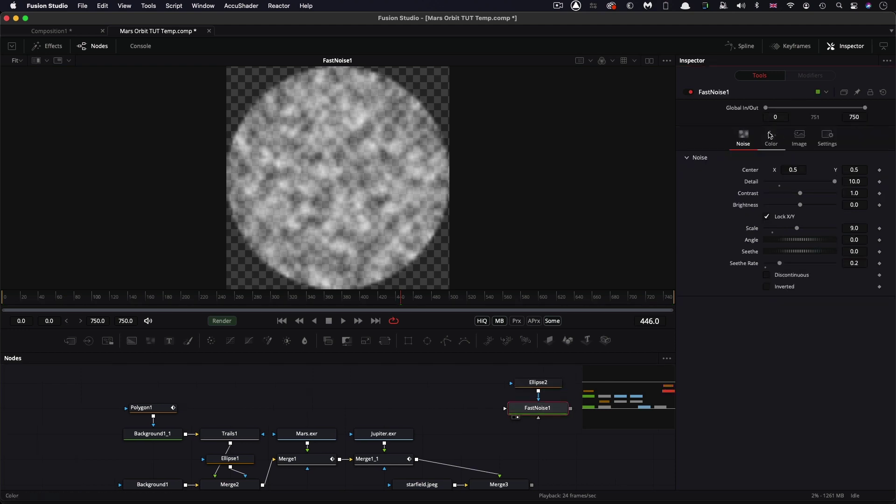
{"action": "left_click", "coordinate": [773, 136]}
{"action": "left_click_drag", "start_coordinate": [766, 234], "coordinate": [886, 244]}
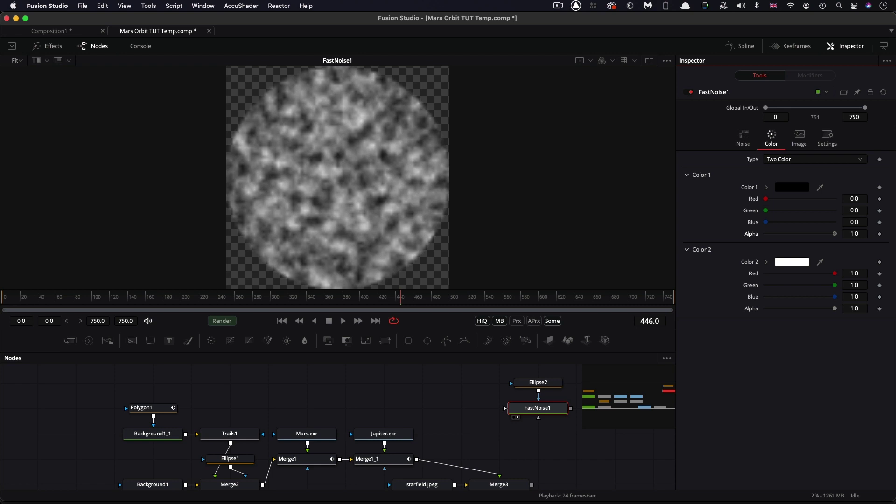
{"action": "left_click_drag", "start_coordinate": [766, 199], "coordinate": [777, 200]}
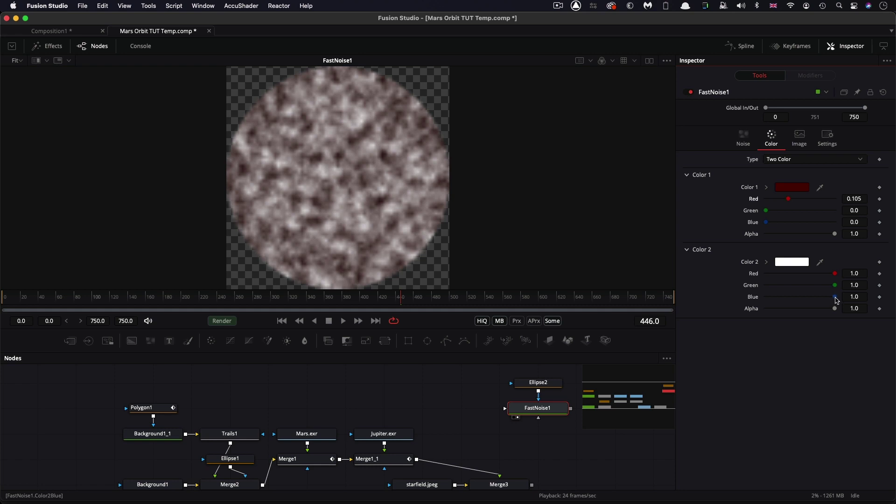
{"action": "left_click_drag", "start_coordinate": [836, 300], "coordinate": [722, 301]}
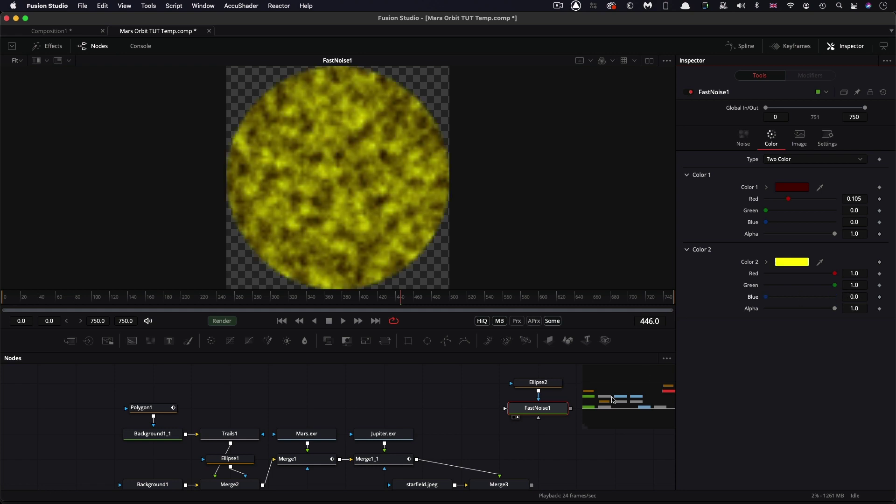
Step: Merge FastNoise1 into Merge3 as Merge4, view it, and set Alpha Gain to 0
{"action": "scroll", "coordinate": [545, 465], "scroll_direction": "down", "scroll_amount": 3}
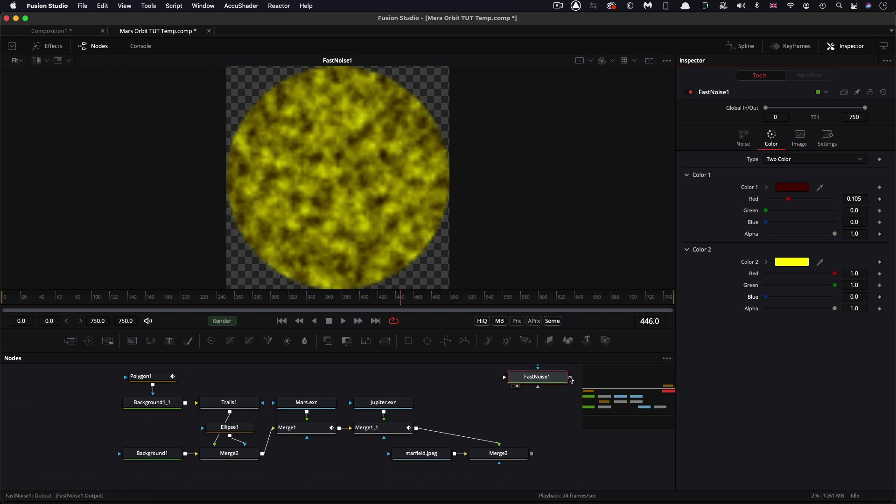
{"action": "left_click_drag", "start_coordinate": [570, 379], "coordinate": [531, 457]}
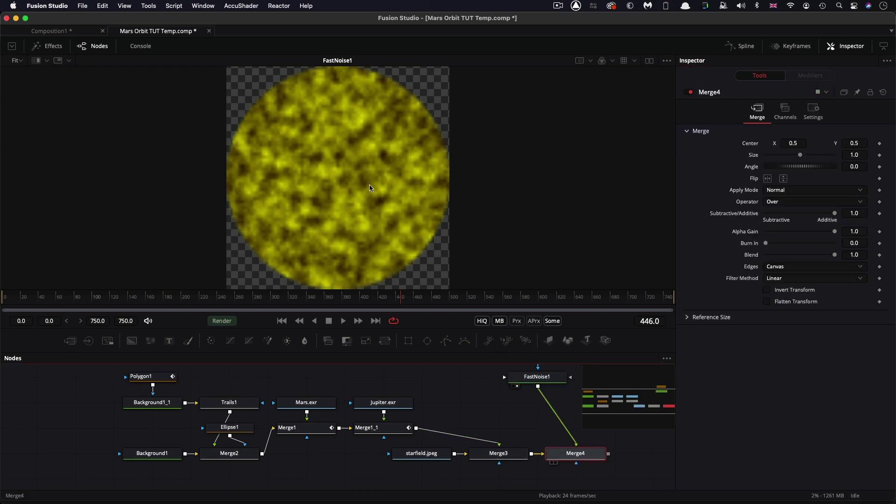
{"action": "key", "text": "1"}
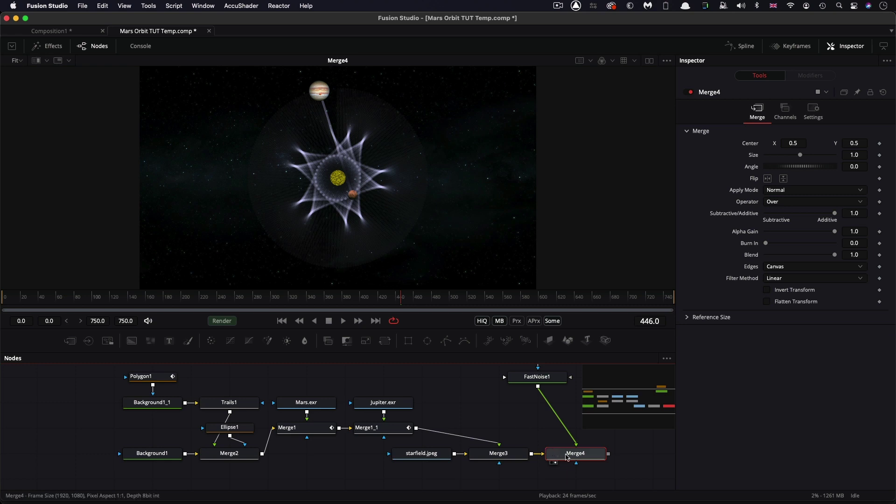
{"action": "left_click_drag", "start_coordinate": [834, 231], "coordinate": [757, 233]}
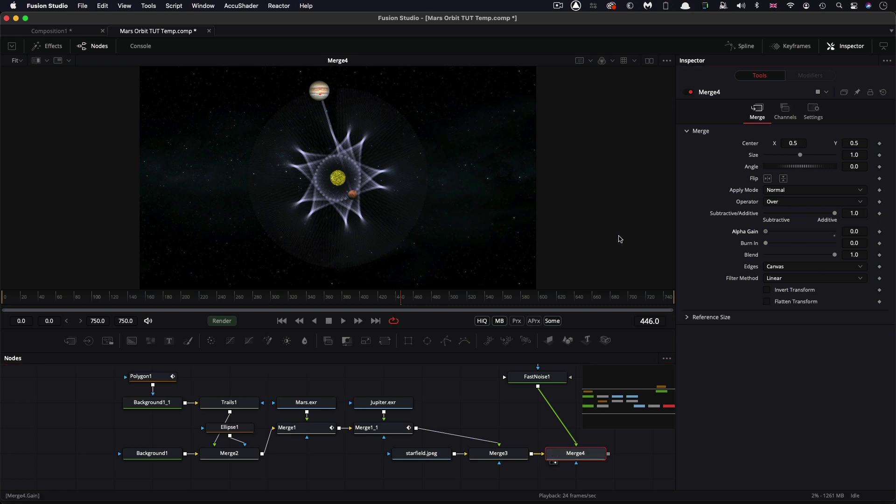
Step: Insert a Glow after FastNoise1 and preview the animation from the first frame
{"action": "scroll", "coordinate": [560, 420], "scroll_direction": "right", "scroll_amount": 2}
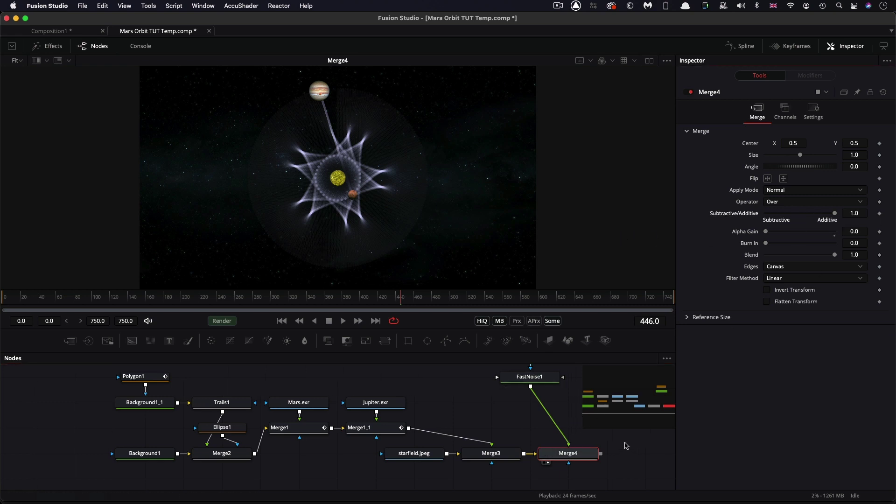
{"action": "left_click", "coordinate": [494, 380]}
{"action": "key", "text": "shift+space"}
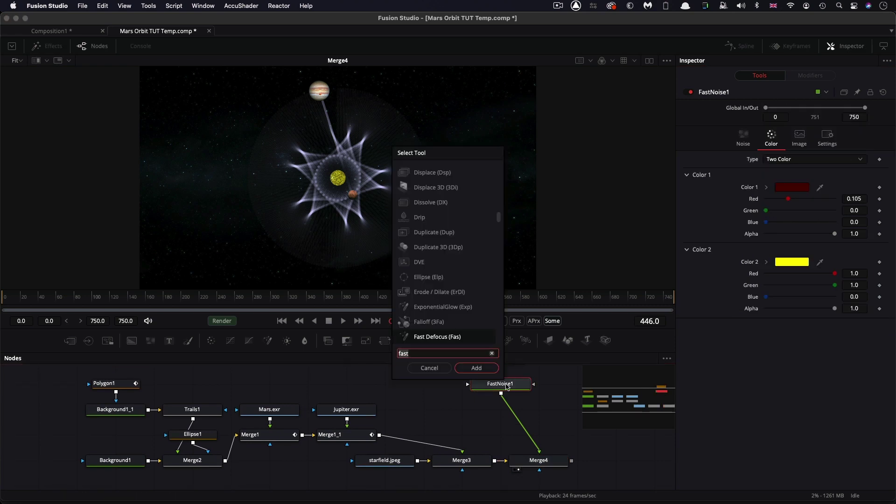
{"action": "type", "text": "glow"}
{"action": "key", "text": "Return"}
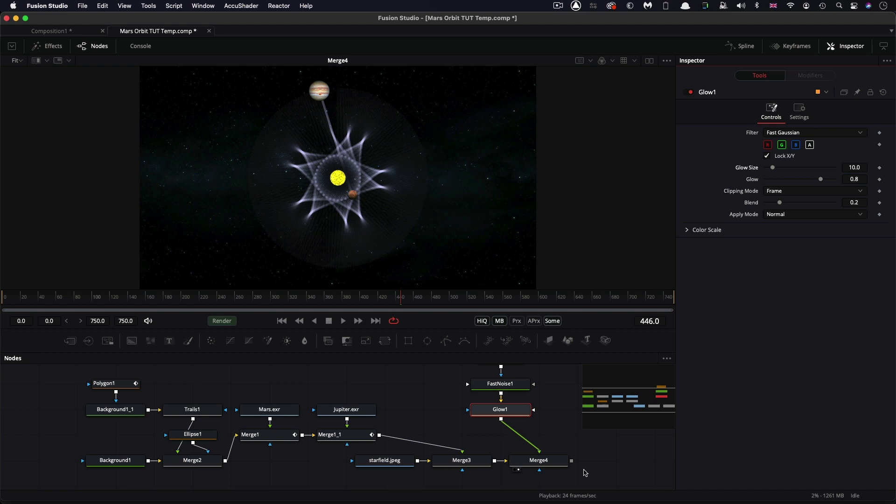
{"action": "left_click", "coordinate": [281, 321]}
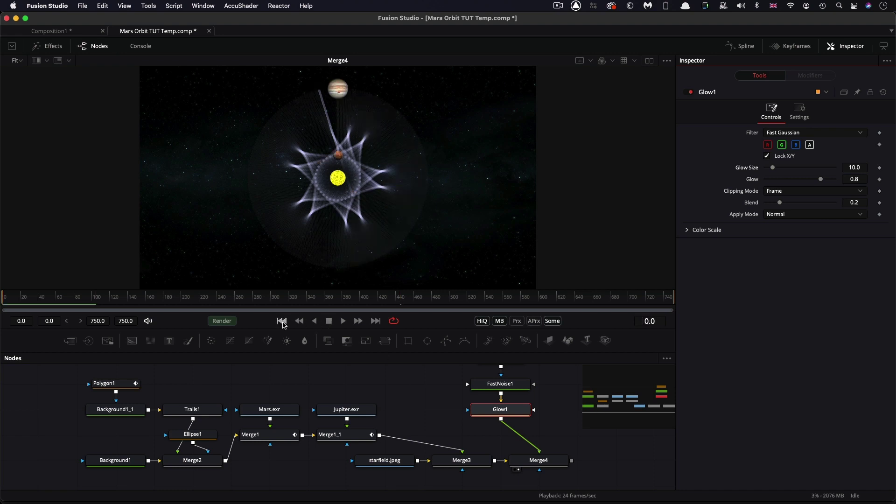
{"action": "key", "text": "space"}
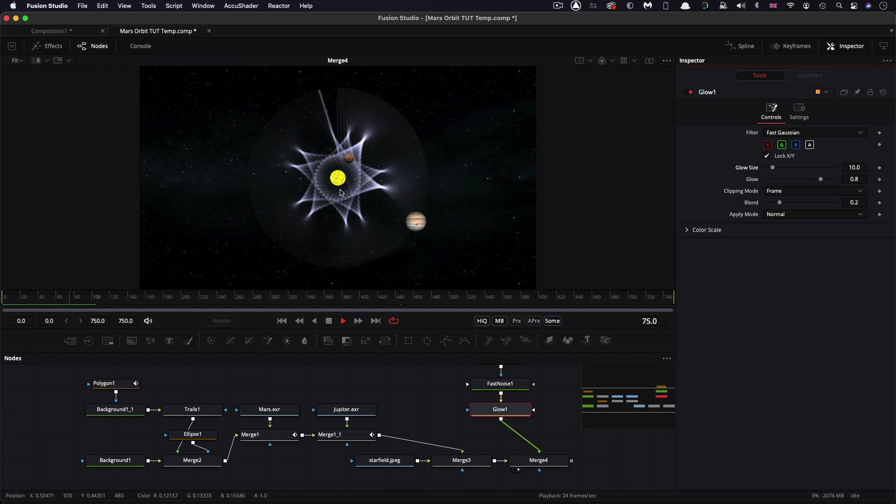
{"action": "key", "text": "space"}
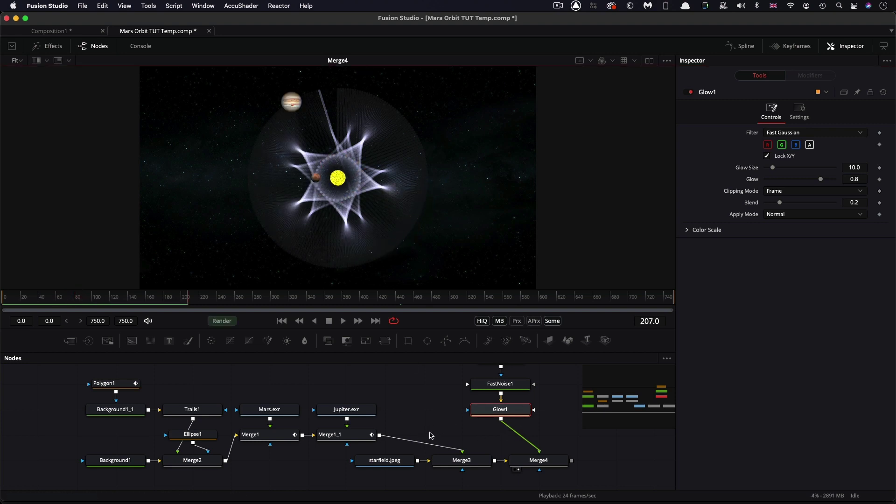
Step: Add the Earth.exr image to the composition
{"action": "scroll", "coordinate": [407, 385], "scroll_direction": "up", "scroll_amount": 3}
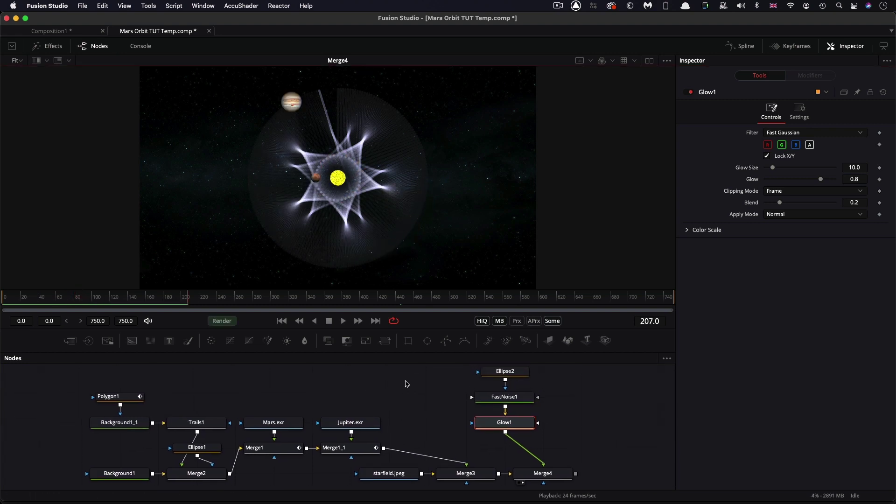
{"action": "scroll", "coordinate": [395, 387], "scroll_direction": "left", "scroll_amount": 3}
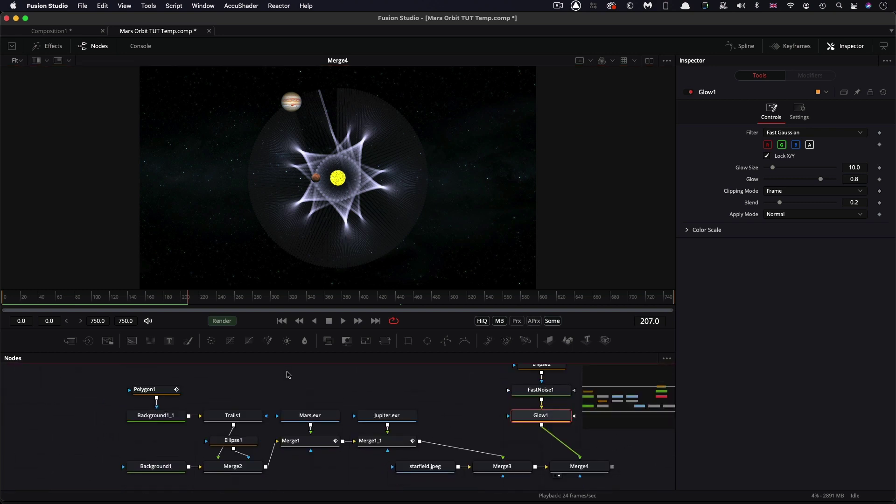
{"action": "key", "text": "super+v"}
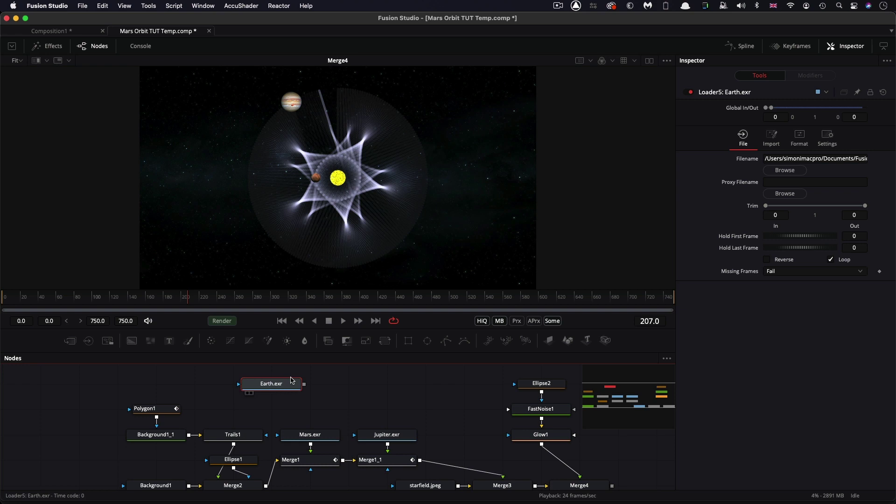
Step: Connect Earth.exr to Merge1 in Mars's place at Size 0.02, moving Mars.exr and Jupiter.exr aside
{"action": "scroll", "coordinate": [280, 461], "scroll_direction": "right", "scroll_amount": 3}
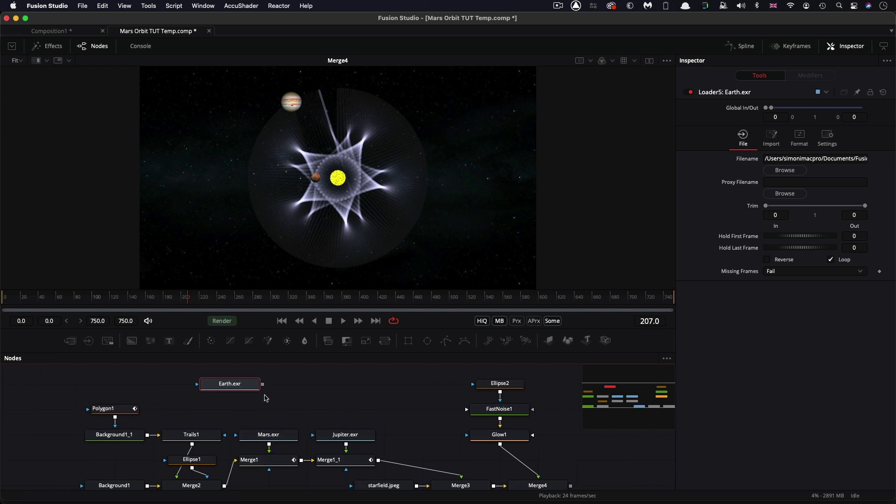
{"action": "mouse_move", "coordinate": [266, 438]}
{"action": "left_mouse_down"}
{"action": "mouse_move", "coordinate": [304, 388]}
{"action": "mouse_move", "coordinate": [269, 462]}
{"action": "mouse_move", "coordinate": [269, 452]}
{"action": "left_mouse_up"}
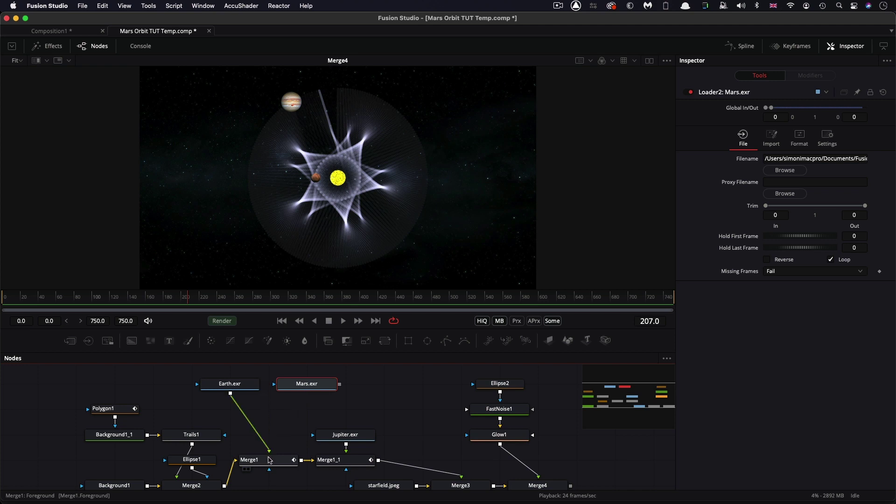
{"action": "left_click", "coordinate": [266, 460]}
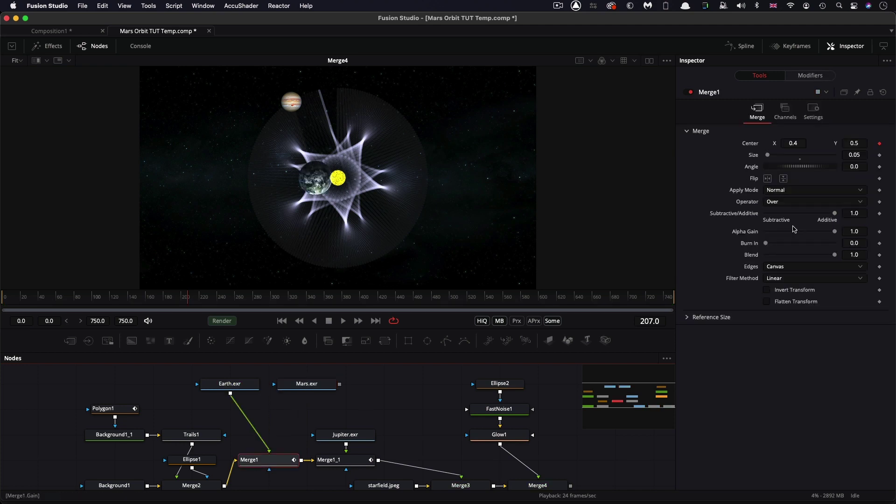
{"action": "left_click", "coordinate": [862, 155]}
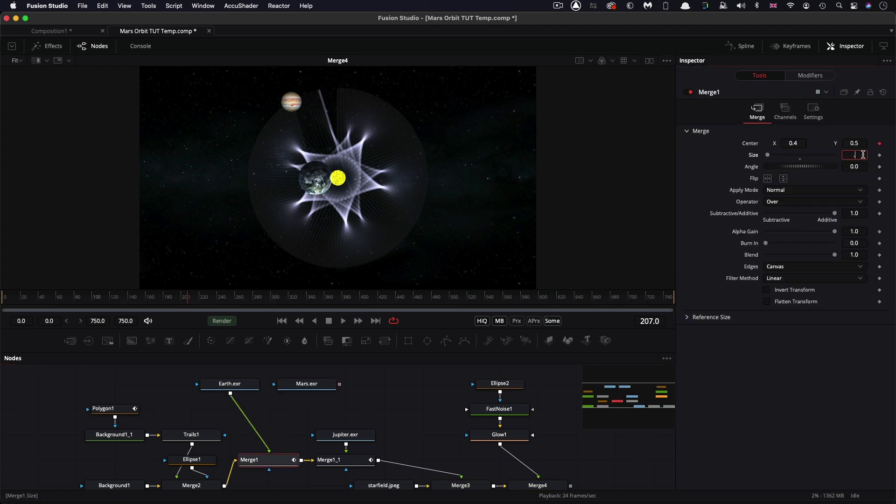
{"action": "key", "text": "Tab"}
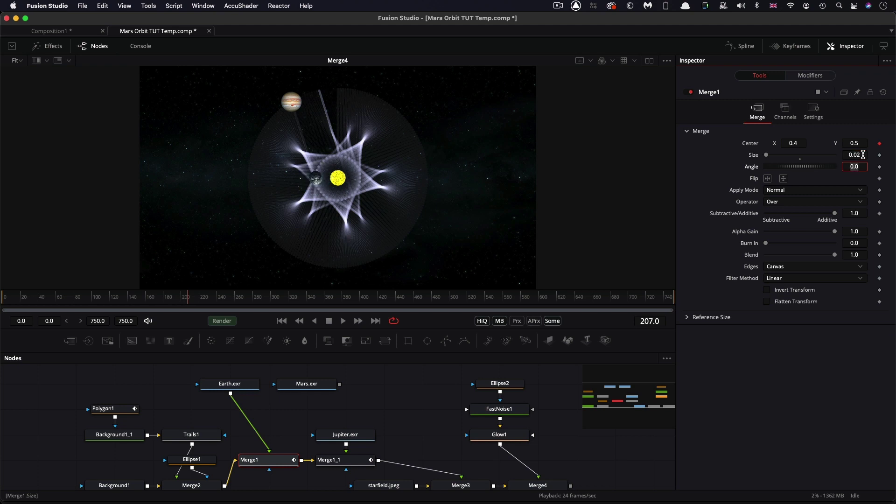
{"action": "left_click_drag", "start_coordinate": [345, 434], "coordinate": [346, 454]}
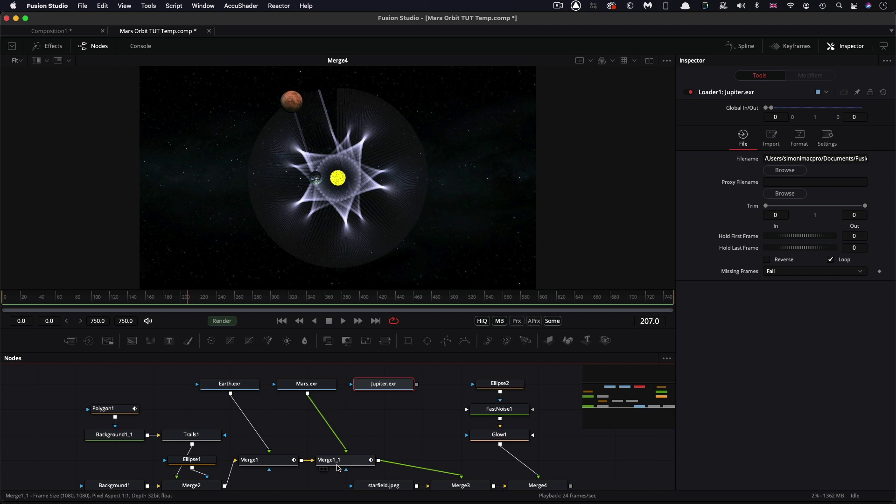
Step: Change Merge1_1's Expression1_1 Number In 2 from 0.63 to 0.19
{"action": "left_click", "coordinate": [273, 461]}
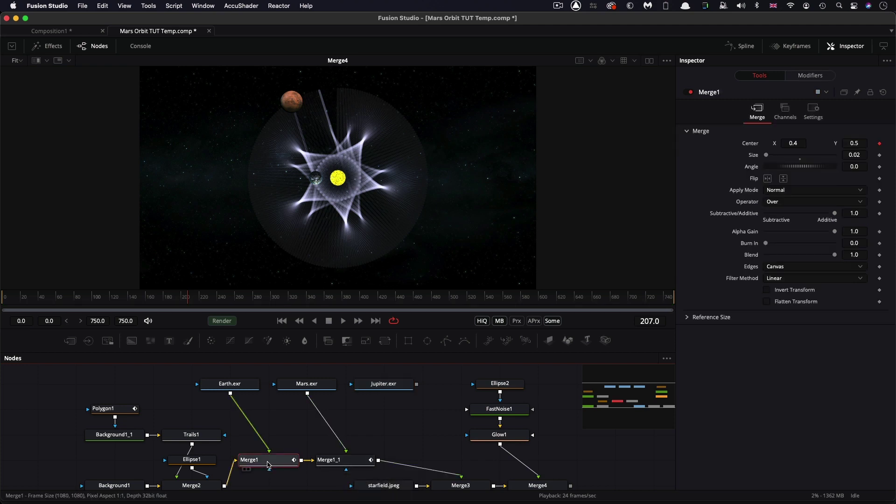
{"action": "left_click", "coordinate": [810, 75]}
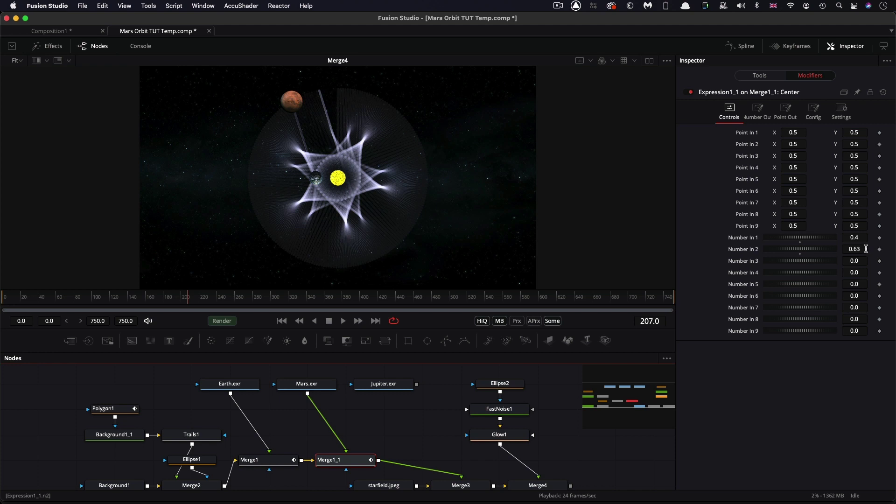
{"action": "left_click", "coordinate": [866, 249]}
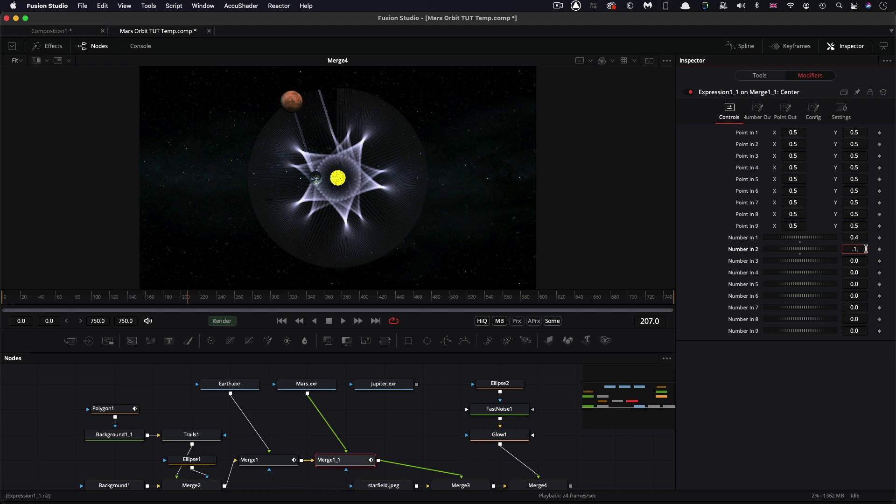
{"action": "key", "text": "Tab"}
Step: Return to frame 0 and restart Trails1 to clear the trail
{"action": "left_click", "coordinate": [281, 321]}
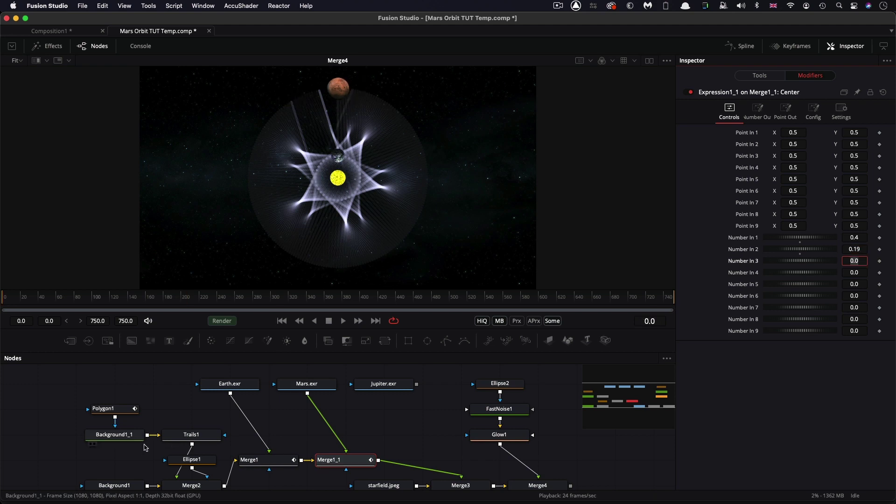
{"action": "left_click", "coordinate": [192, 434]}
{"action": "left_click", "coordinate": [765, 132]}
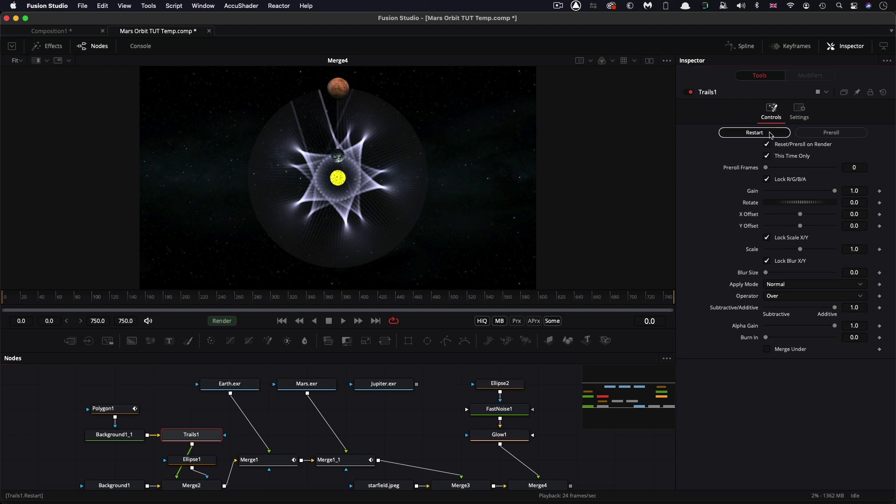
Step: Play the animation to about frame 173 so a fresh four-pointed star trail forms
{"action": "left_click", "coordinate": [343, 320]}
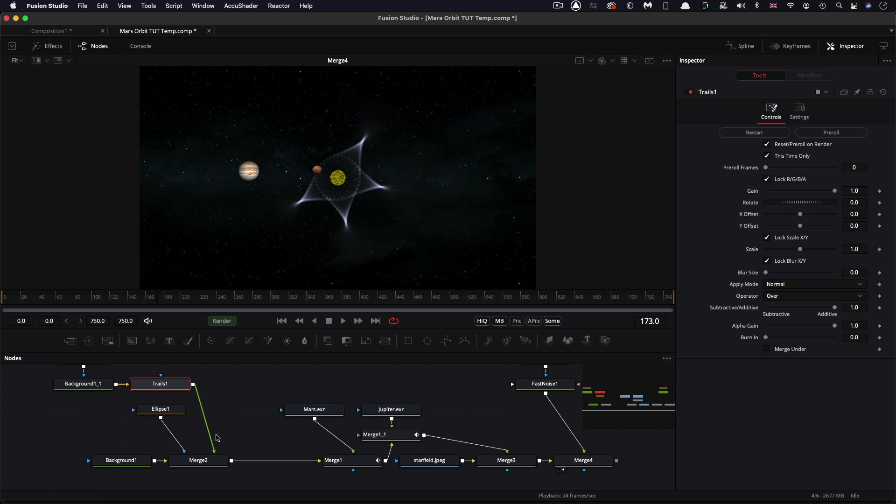
Step: Paste a copy of Background1_1 and merge it onto Merge2's output, creating Merge5
{"action": "scroll", "coordinate": [107, 430], "scroll_direction": "up", "scroll_amount": 2}
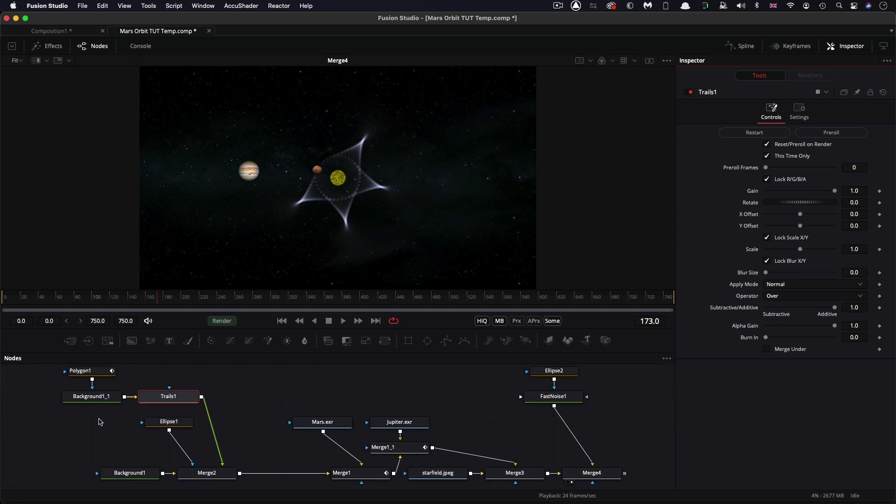
{"action": "left_click", "coordinate": [91, 397]}
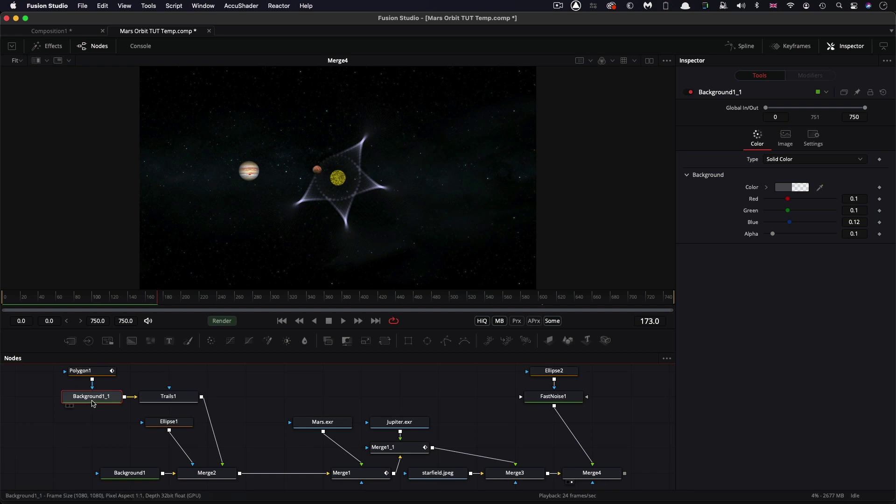
{"action": "scroll", "coordinate": [242, 448], "scroll_direction": "down", "scroll_amount": 4}
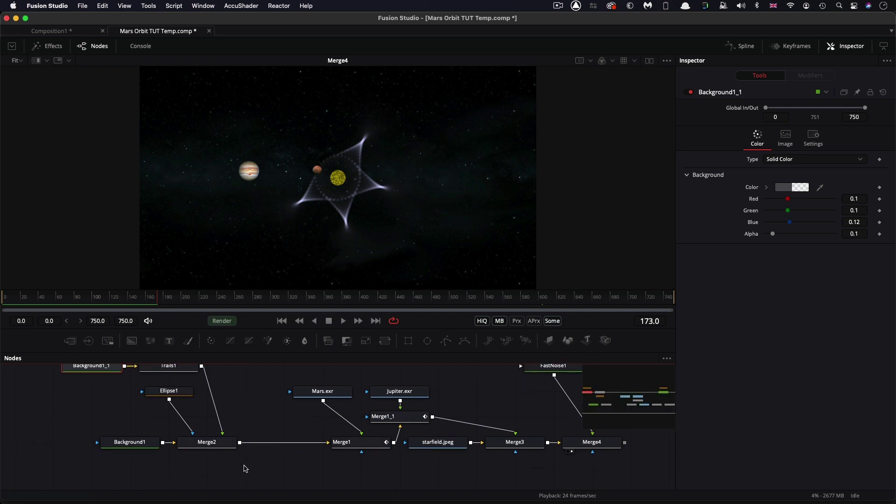
{"action": "key", "text": "ctrl+v"}
{"action": "left_click_drag", "start_coordinate": [251, 470], "coordinate": [217, 479]}
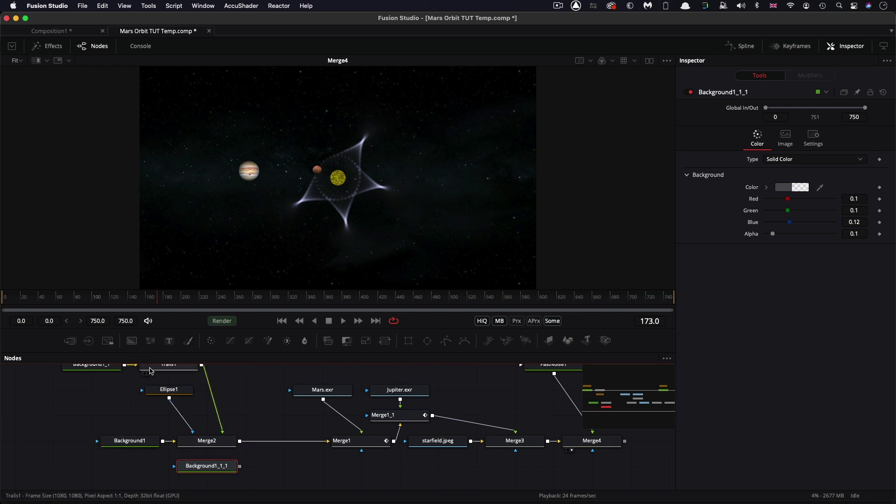
{"action": "left_click_drag", "start_coordinate": [237, 469], "coordinate": [322, 442]}
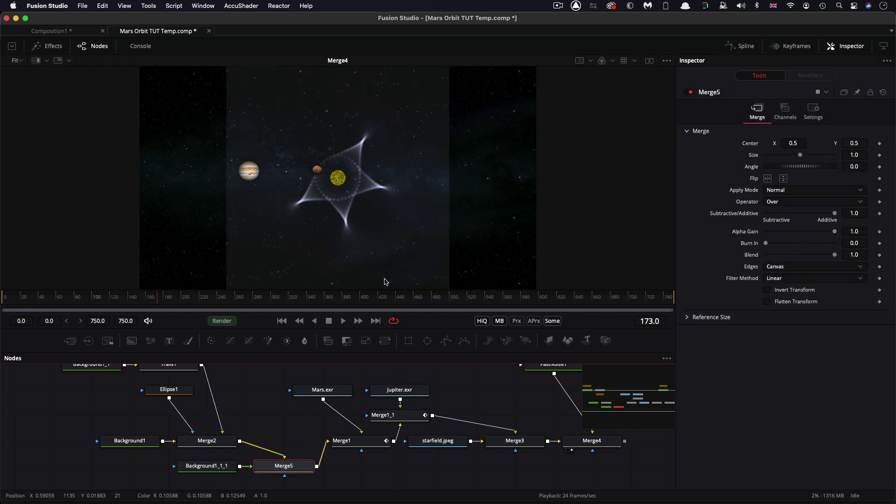
Step: Add an Ellipse mask to Merge5: 0.8 by 0.8, Solid off, Border Width 0.005
{"action": "left_click", "coordinate": [428, 342]}
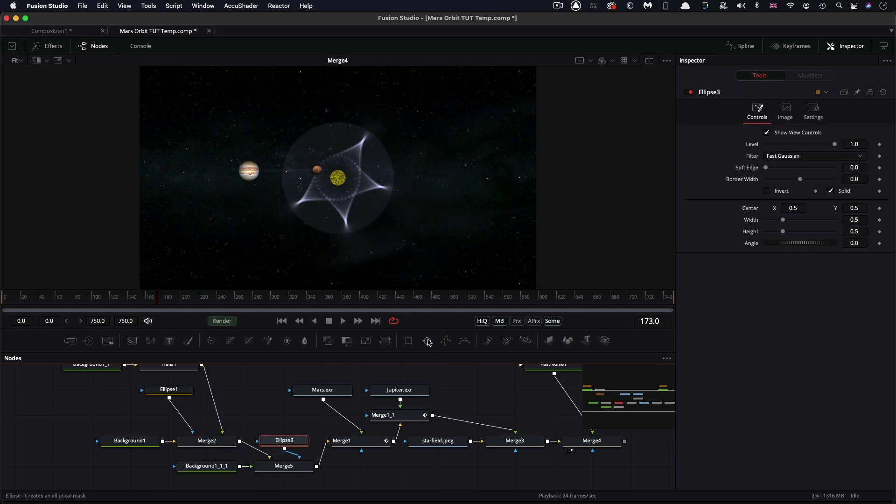
{"action": "left_click", "coordinate": [863, 220]}
{"action": "type", "text": ".8"}
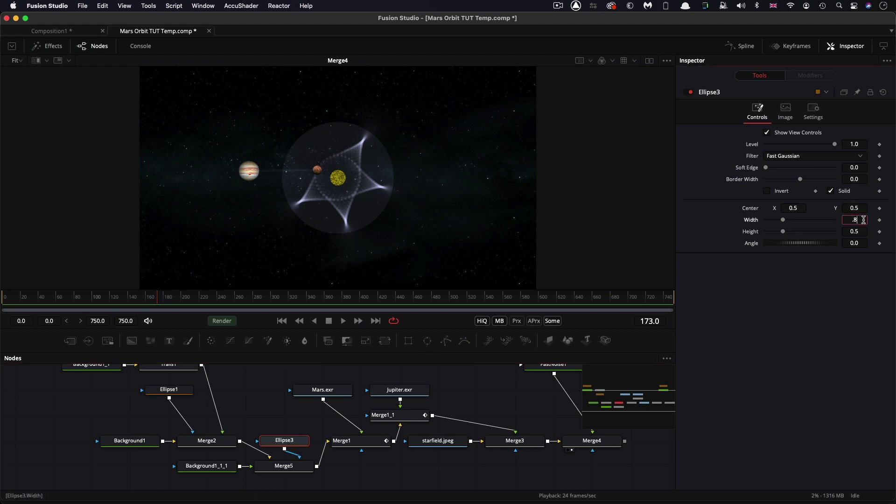
{"action": "key", "text": "Tab"}
{"action": "type", "text": ".8"}
{"action": "key", "text": "Tab"}
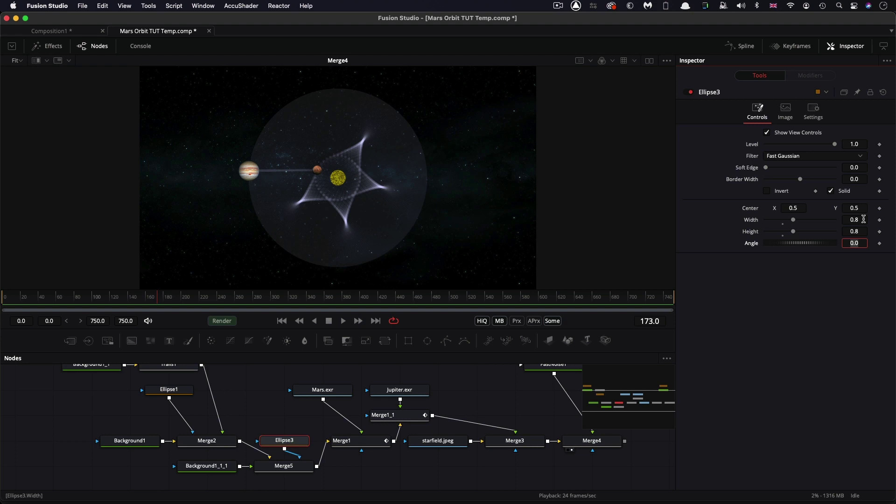
{"action": "left_click", "coordinate": [829, 192]}
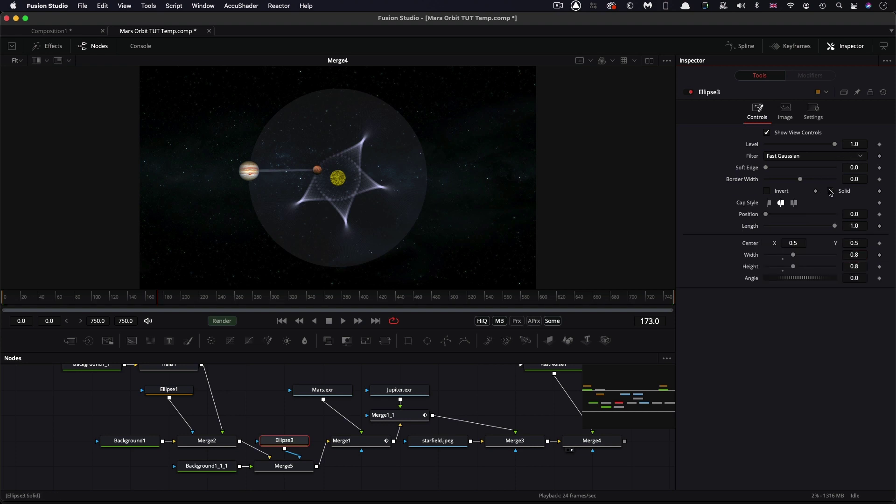
{"action": "left_click_drag", "start_coordinate": [799, 181], "coordinate": [800, 181]}
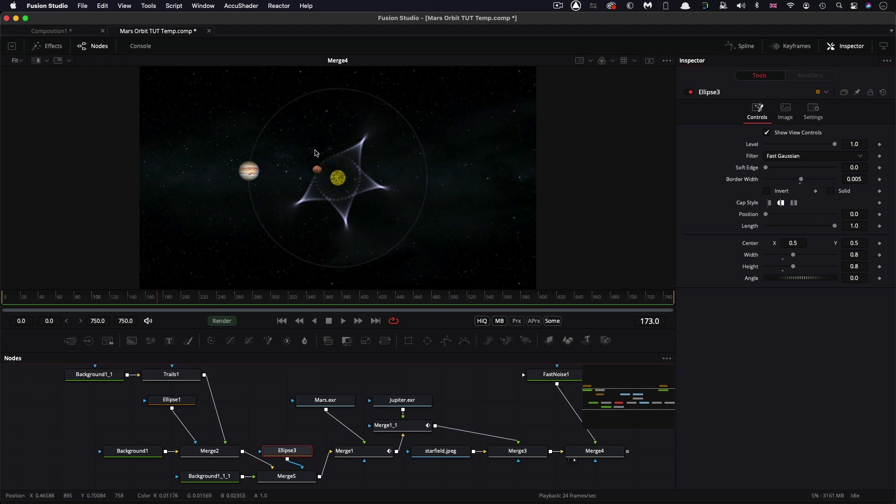
Step: Raise Merge2's Subtractive/Additive blend to about 0.84 so the star trail glows brighter
{"action": "left_click", "coordinate": [208, 453]}
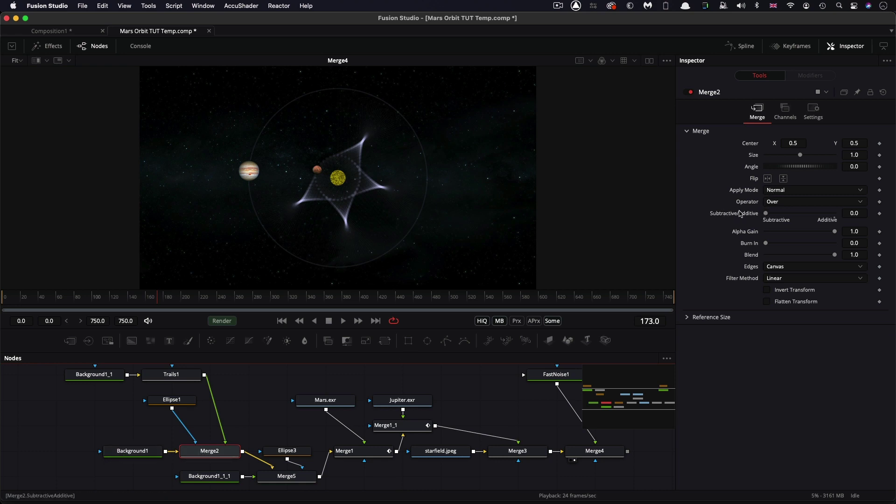
{"action": "left_click_drag", "start_coordinate": [766, 215], "coordinate": [776, 216]}
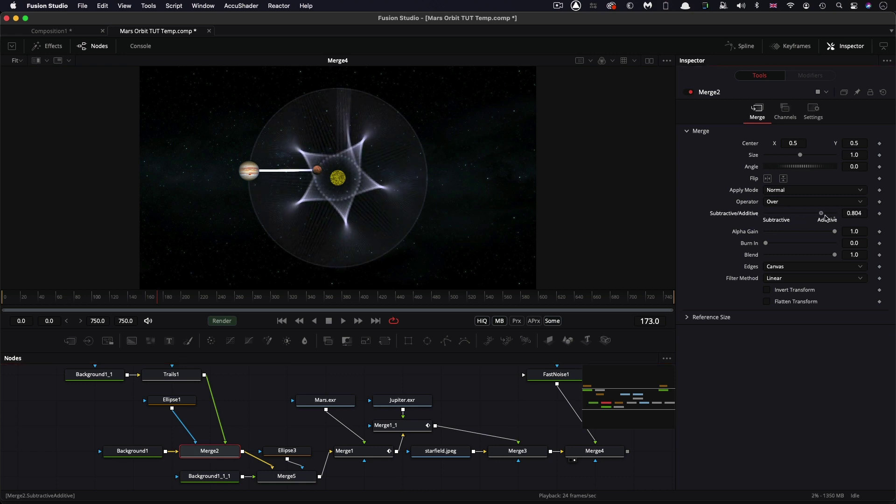
{"action": "left_click_drag", "start_coordinate": [839, 219], "coordinate": [821, 219]}
{"action": "mouse_move", "coordinate": [817, 223]}
{"action": "left_mouse_down"}
{"action": "mouse_move", "coordinate": [874, 223]}
{"action": "mouse_move", "coordinate": [824, 224]}
{"action": "left_mouse_up"}
Step: Return to frame 0, restart Trails1, and replay the animation to redraw the star trail
{"action": "left_click", "coordinate": [282, 321]}
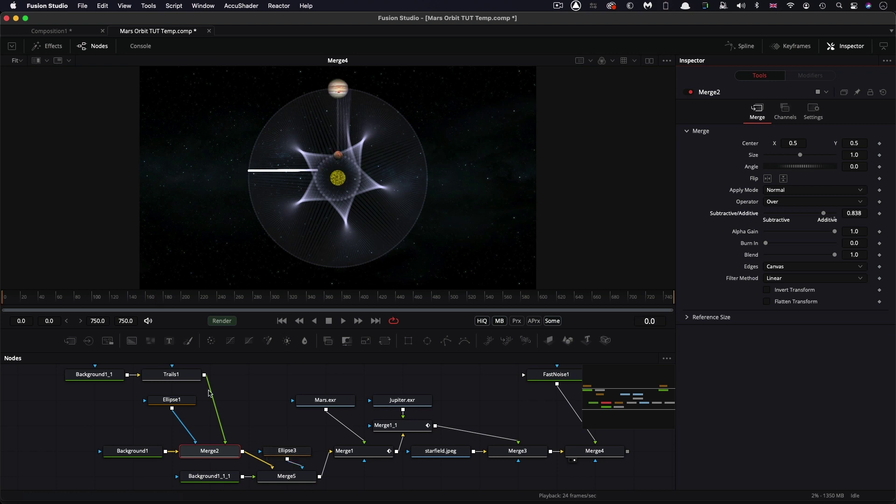
{"action": "left_click", "coordinate": [171, 374]}
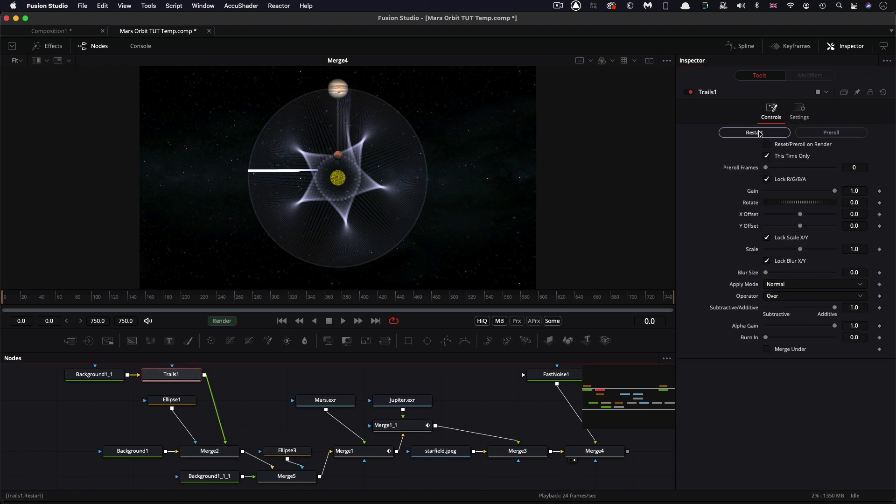
{"action": "left_click", "coordinate": [759, 133]}
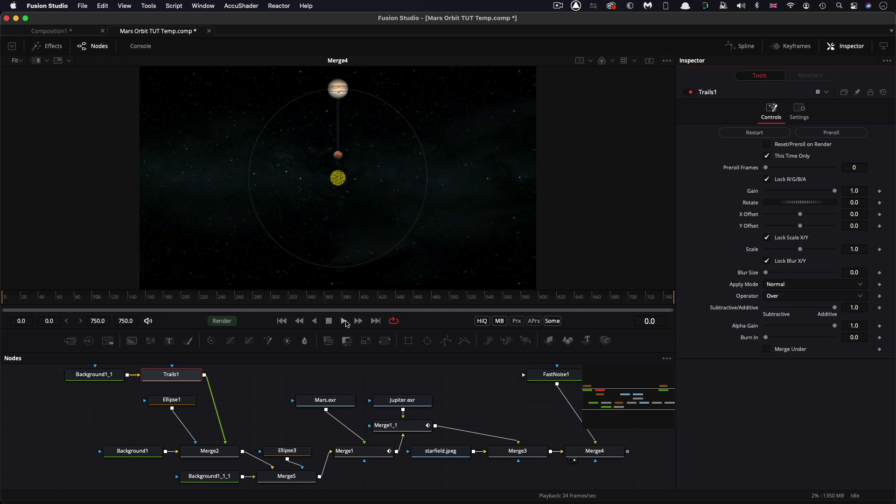
{"action": "left_click", "coordinate": [345, 321]}
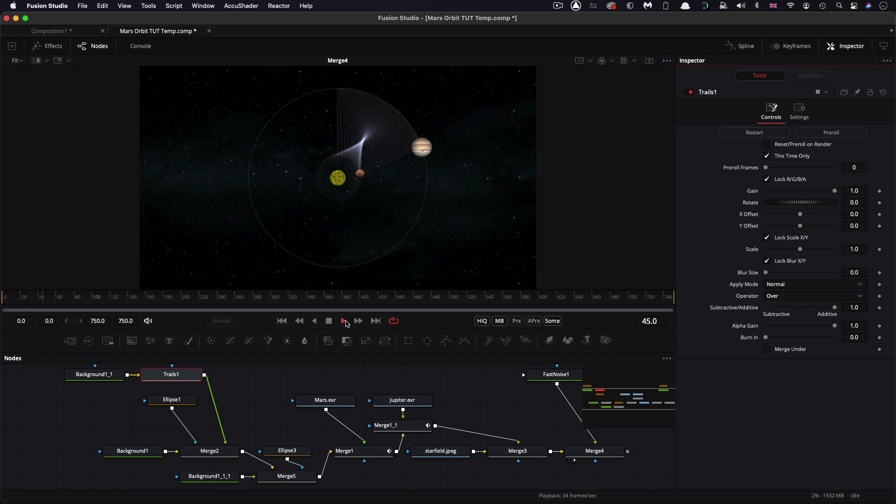